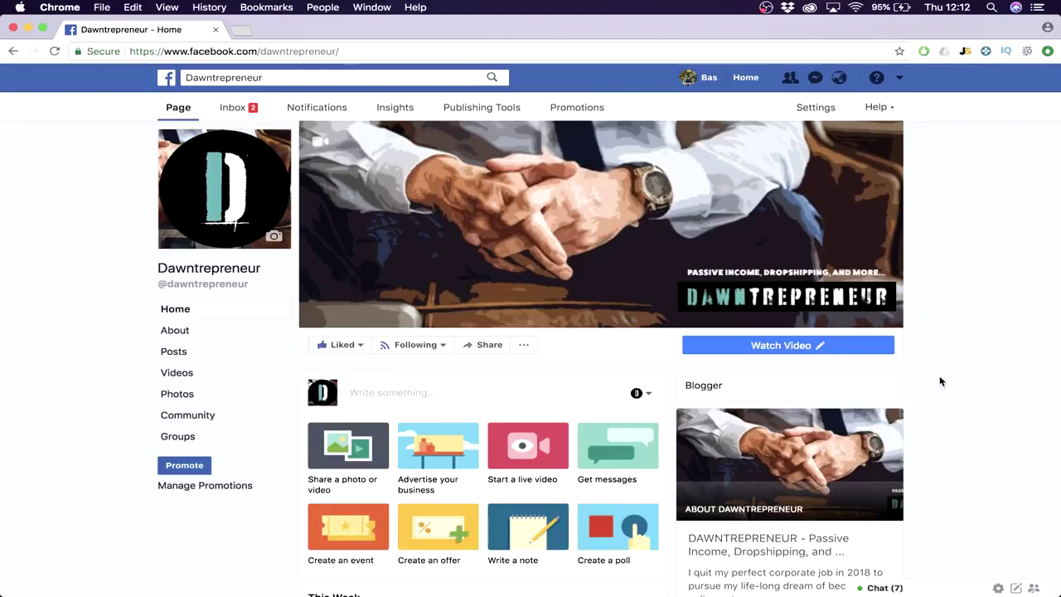
Step: Examine the Dawntrepreneur page's statistics and its pinned "Fill in the blank!" post with its reactions and comments
scroll(941, 382, "down", 5)
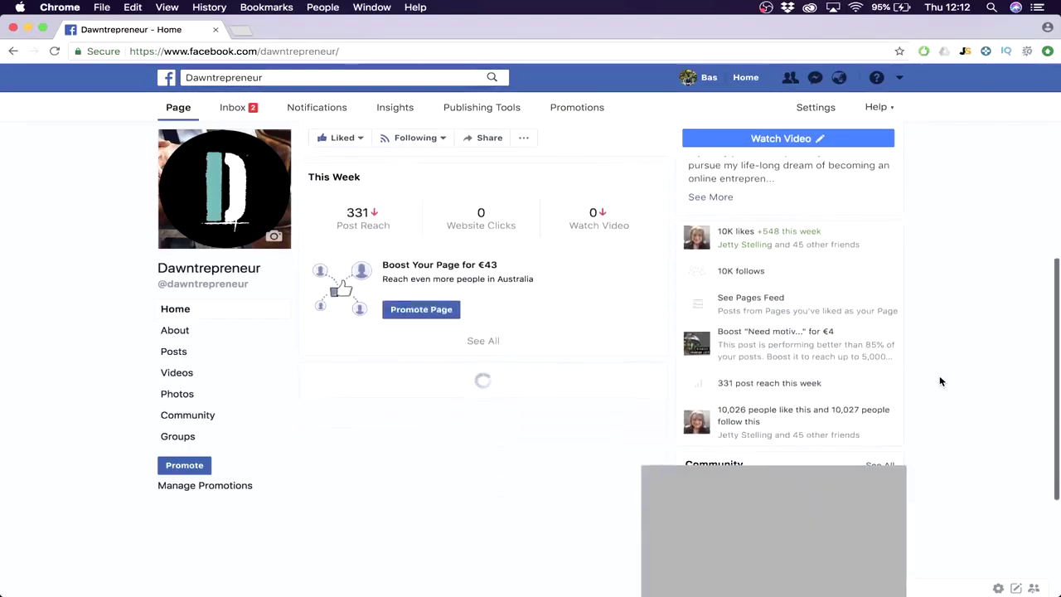
scroll(749, 286, "down", 2)
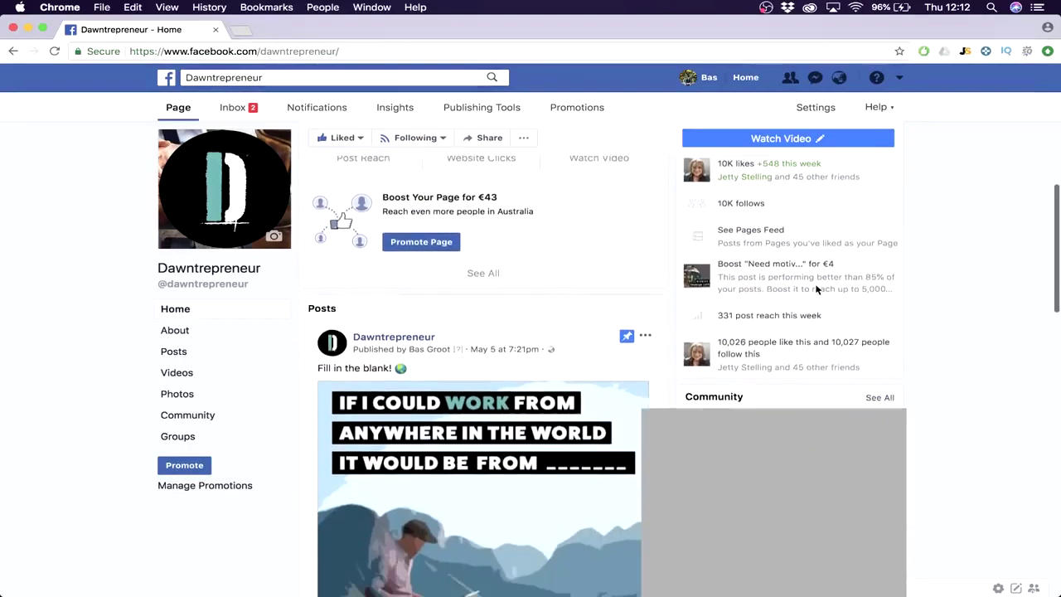
scroll(511, 372, "down", 2)
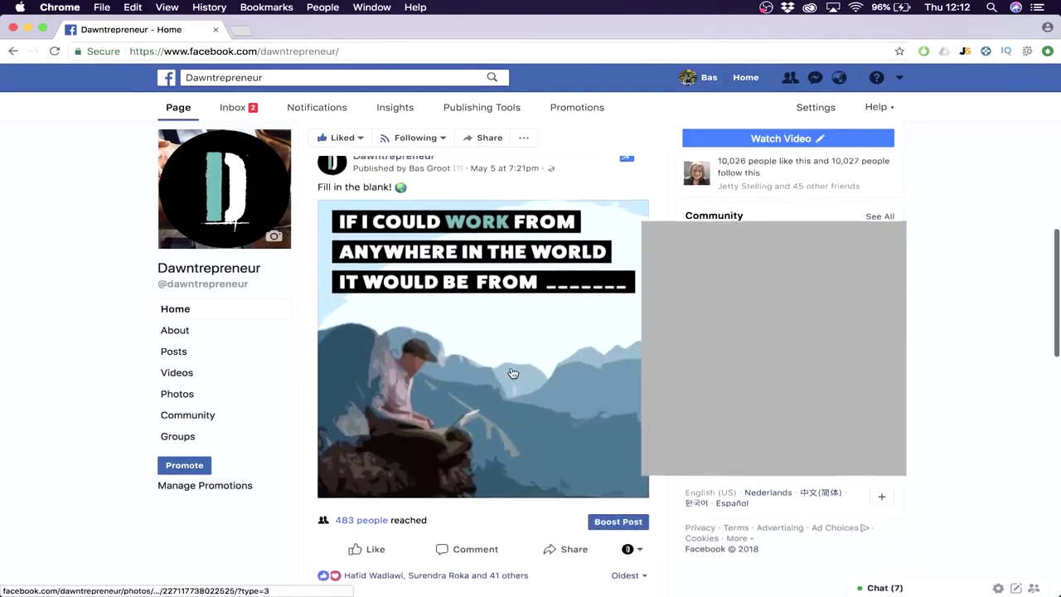
scroll(512, 373, "up", 1)
scroll(513, 373, "down", 2)
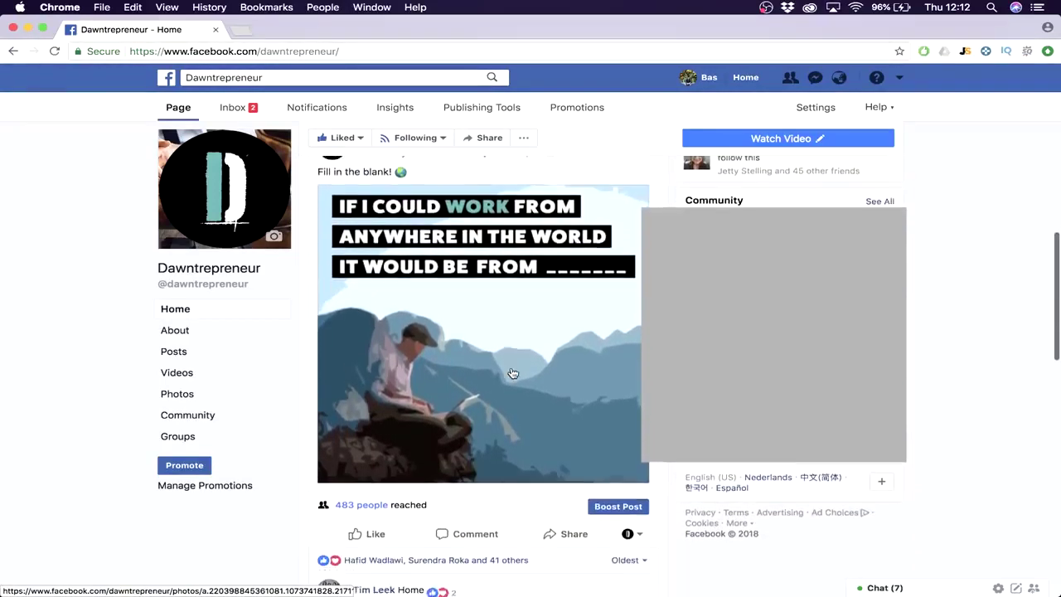
mouse_move(448, 519)
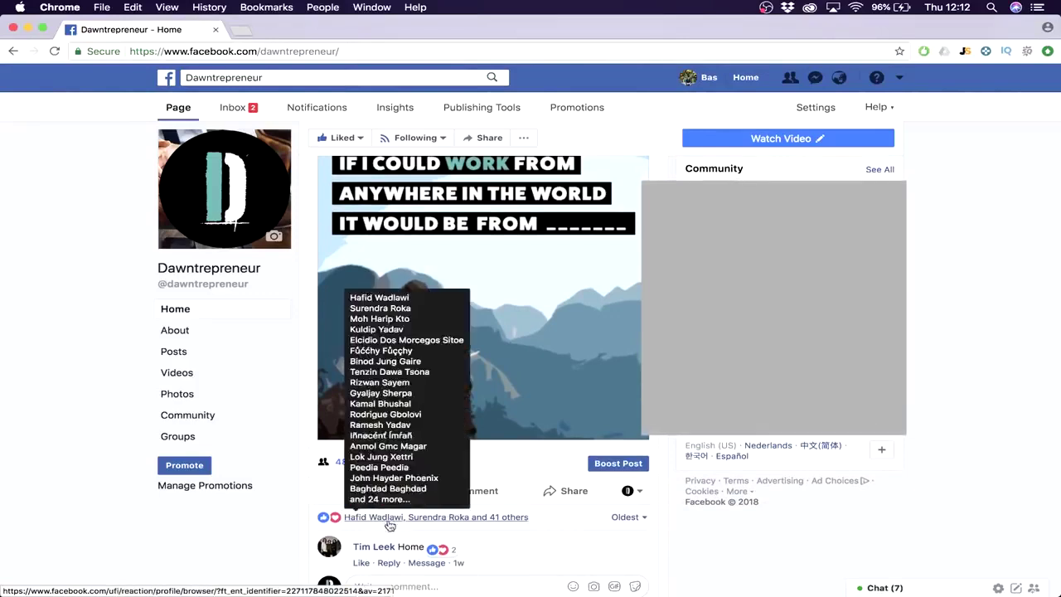
scroll(414, 398, "up", 1)
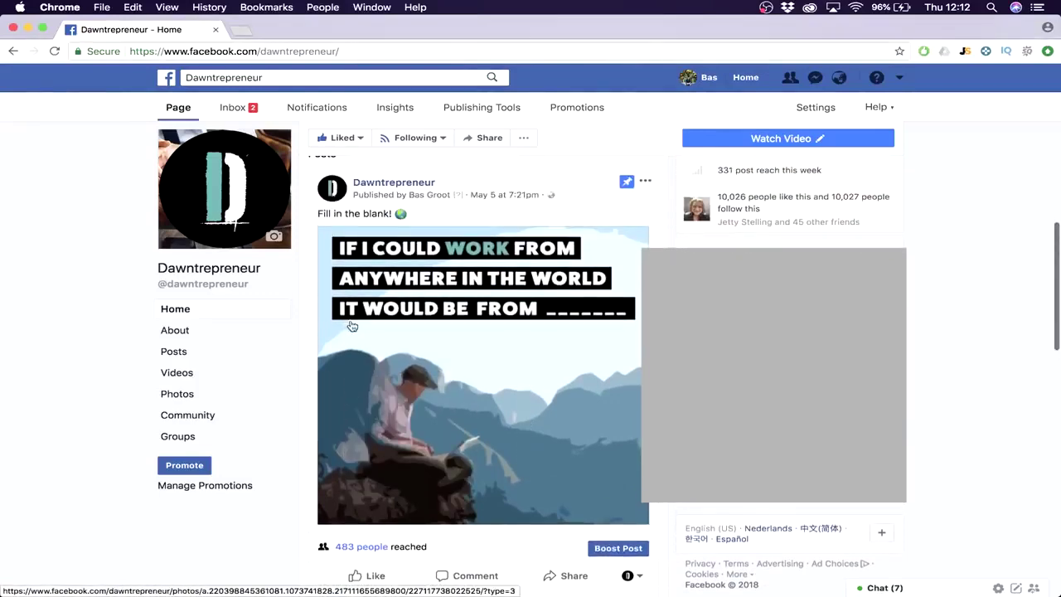
scroll(406, 363, "down", 1)
scroll(405, 363, "down", 1)
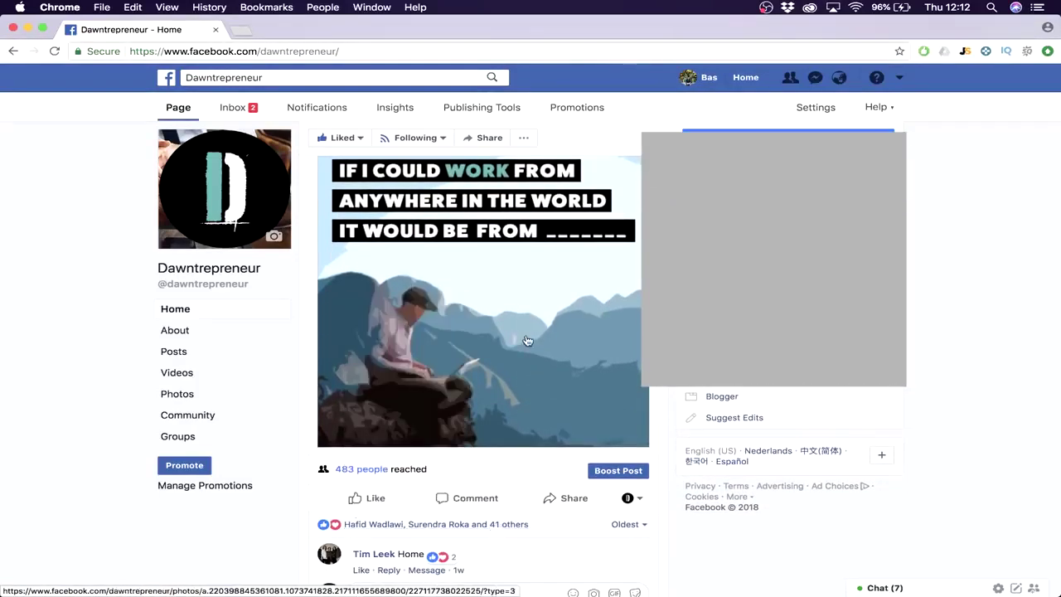
scroll(588, 323, "up", 1)
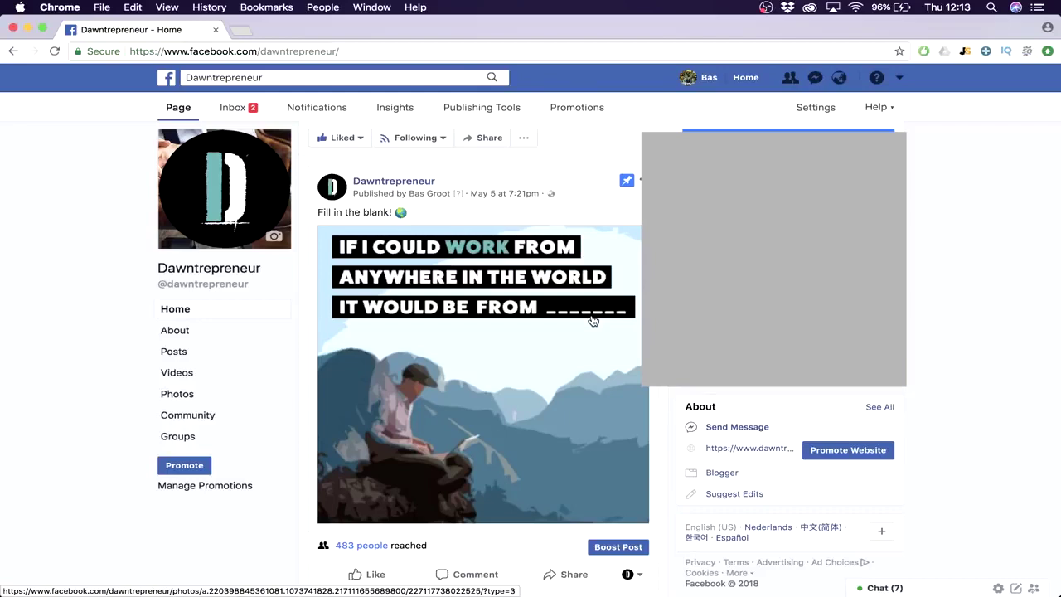
Step: Open Ads Manager and set the campaign reporting date range to Apr 1, 2018 – May 16, 2018
left_click(163, 80)
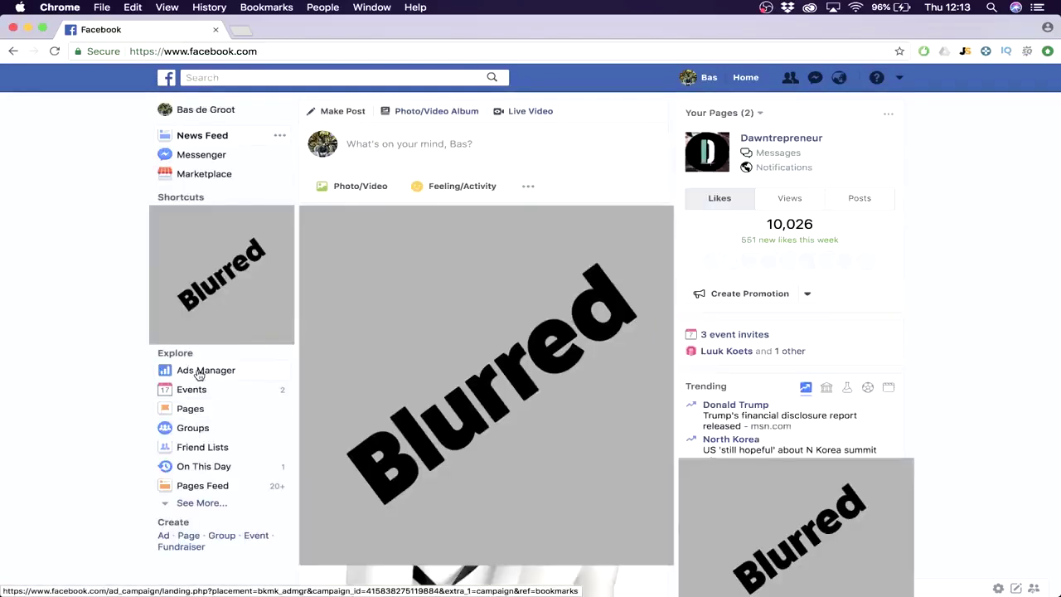
left_click(199, 373)
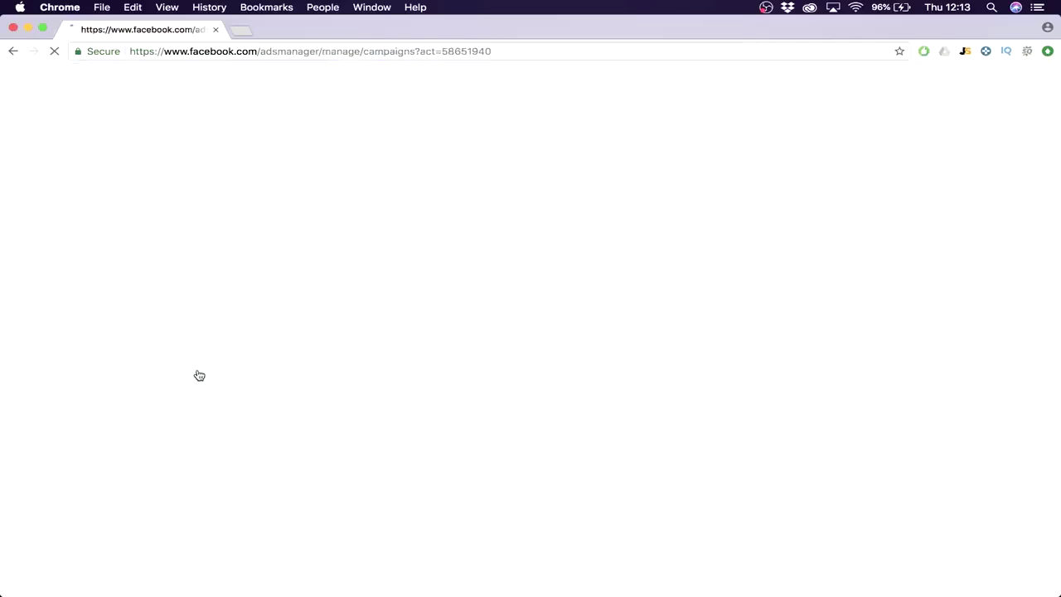
left_click(978, 136)
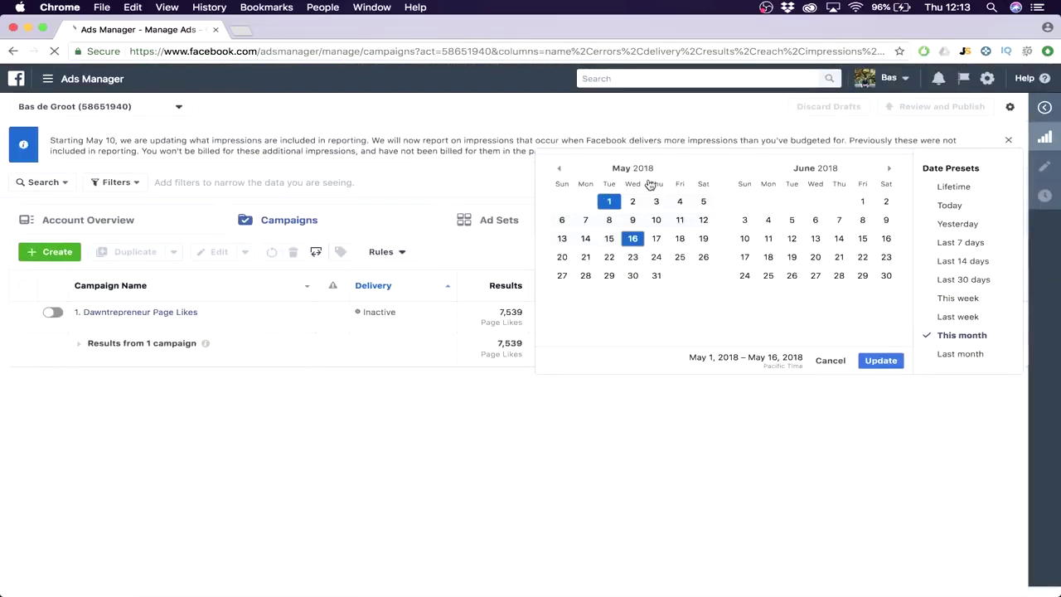
left_click(558, 171)
left_click(562, 223)
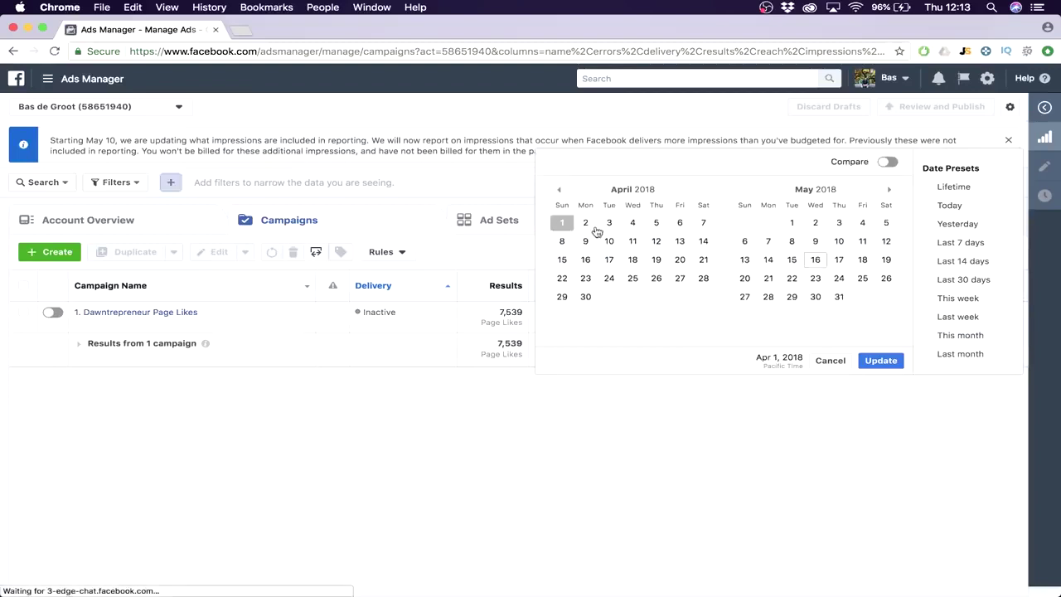
left_click(816, 260)
left_click(882, 362)
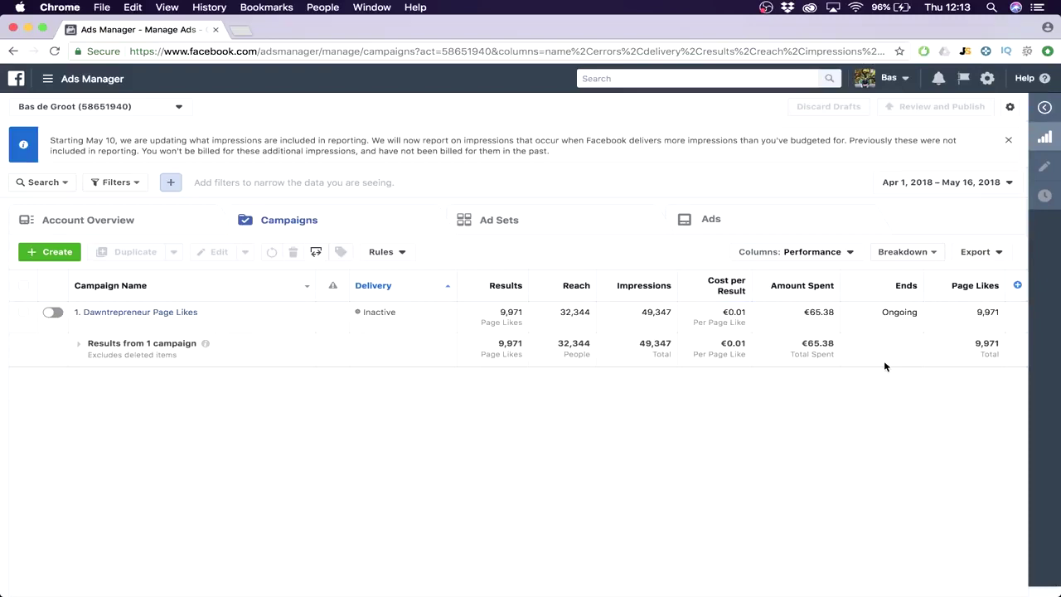
mouse_move(125, 319)
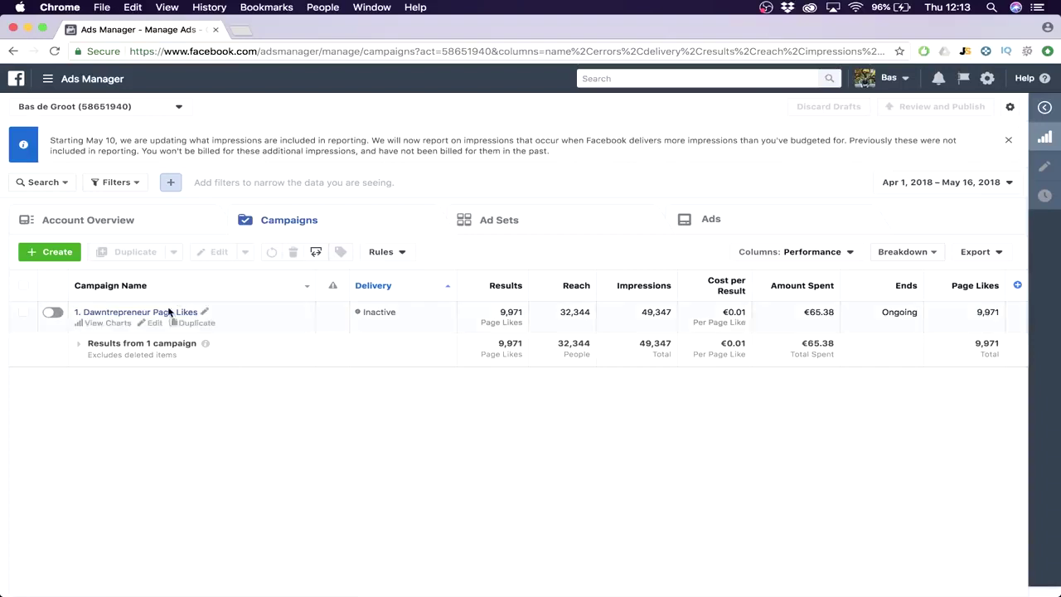
mouse_move(205, 343)
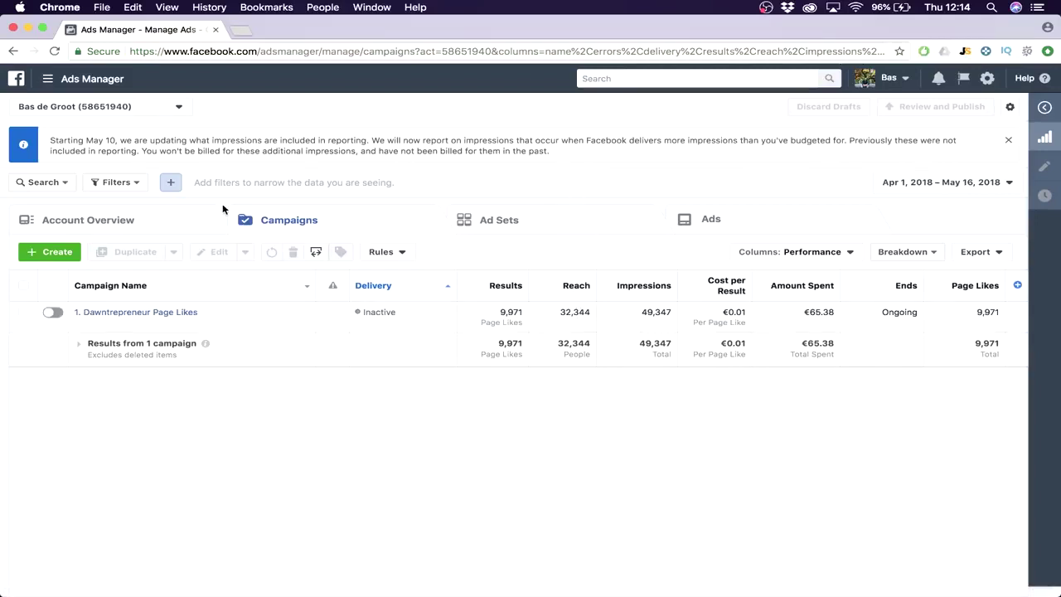
Step: Create a new campaign with the Engagement objective and the Page likes engagement type, dismissing the creative test tip
left_click(46, 252)
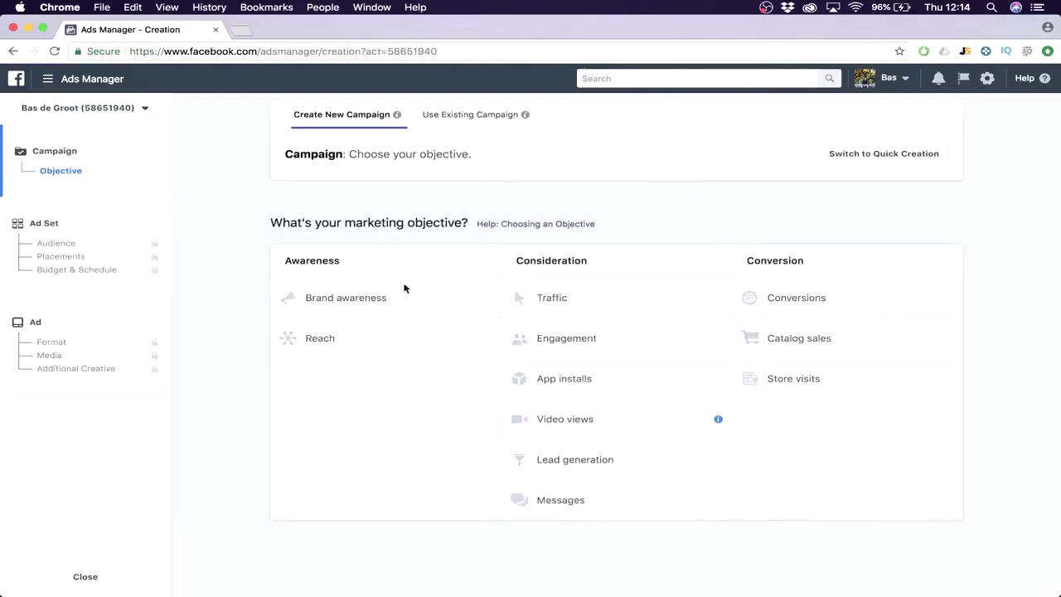
left_click(589, 355)
scroll(608, 471, "down", 3)
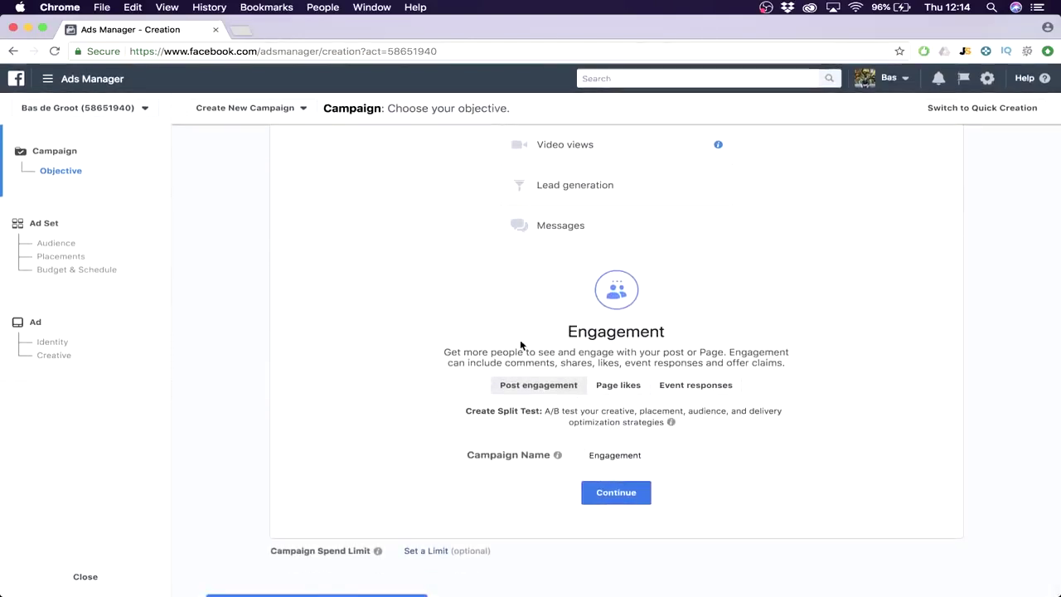
left_click(619, 386)
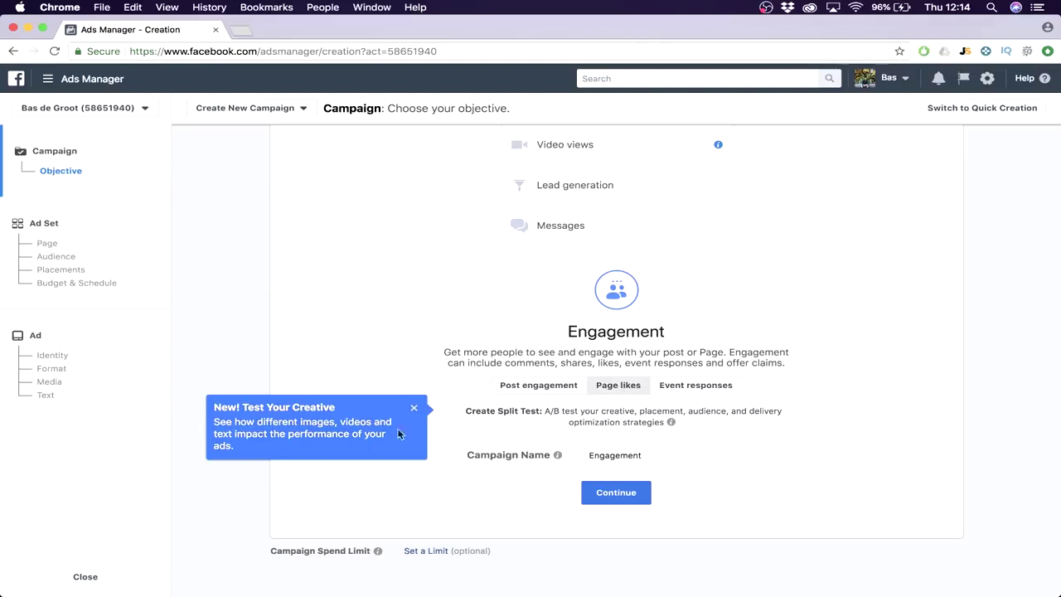
left_click(412, 407)
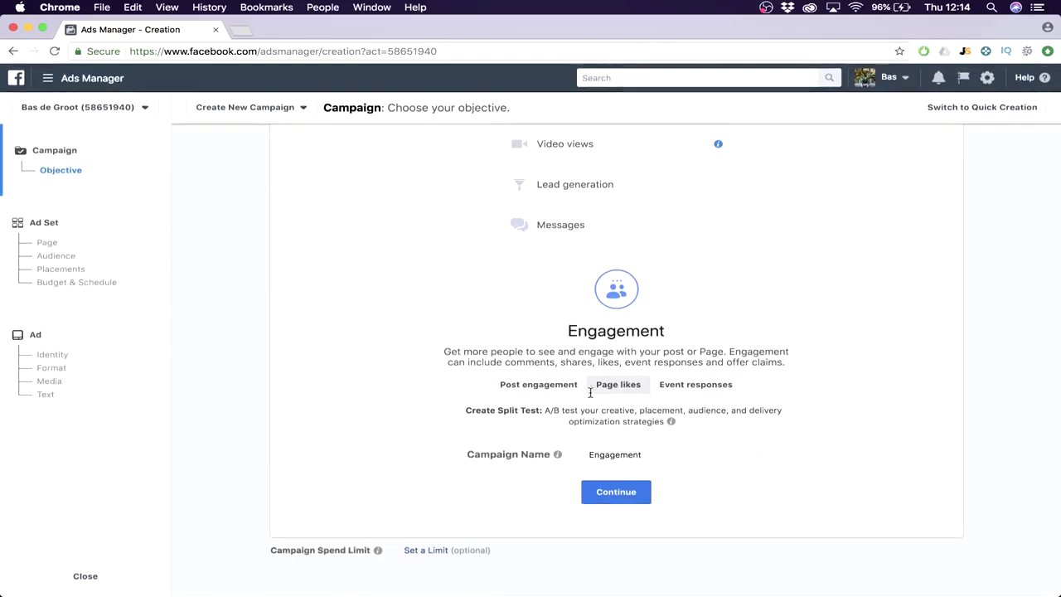
Step: Name the campaign "Video Test" and continue to the ad set settings
left_click(652, 456)
type("Video Test")
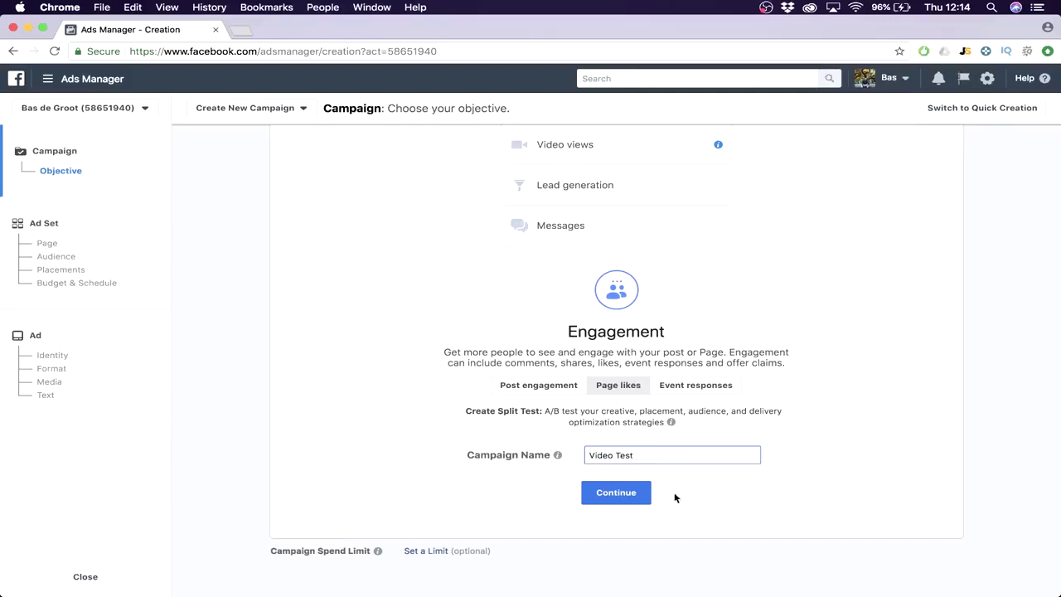
left_click(616, 497)
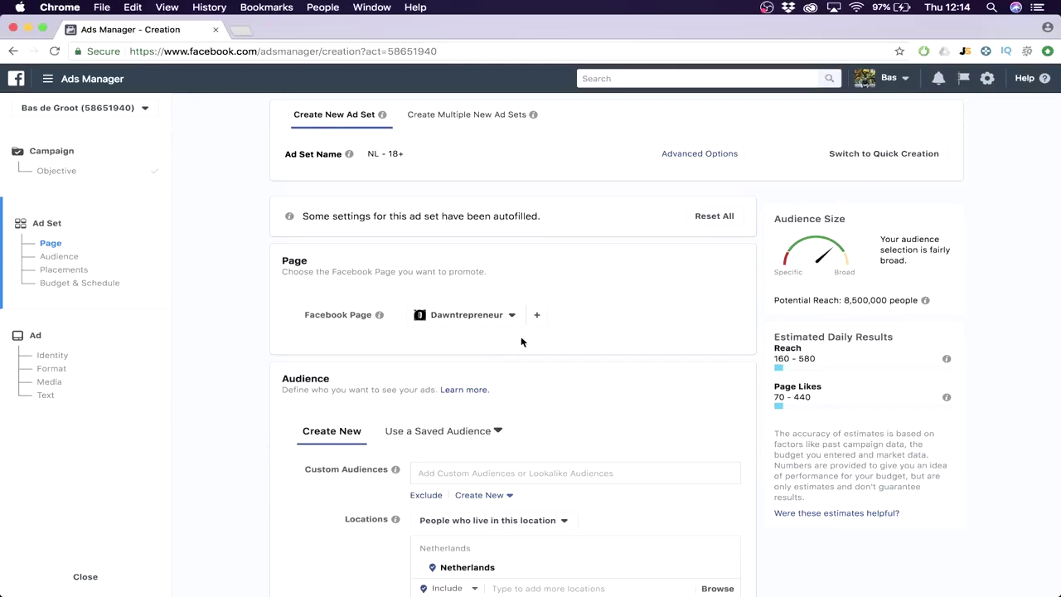
Step: Replace the audience location Netherlands with the Worldwide region
scroll(521, 335, "down", 5)
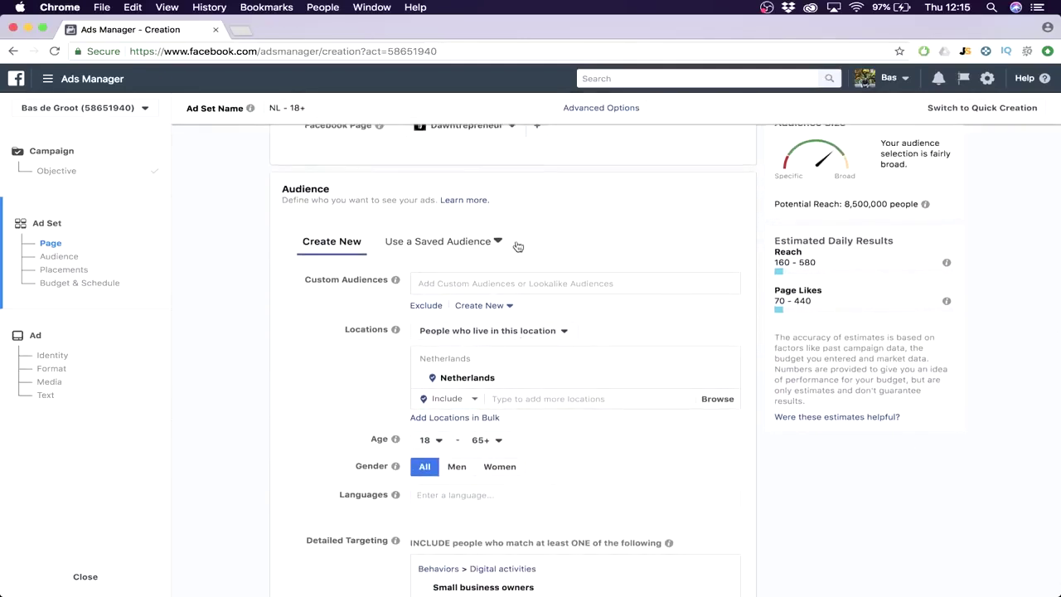
scroll(533, 377, "down", 1)
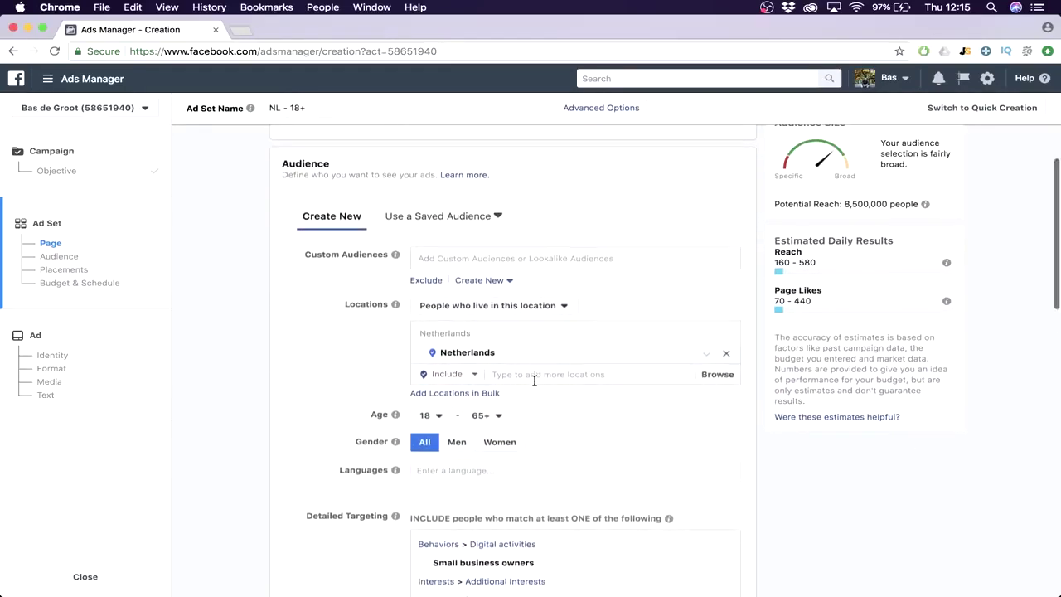
left_click(724, 353)
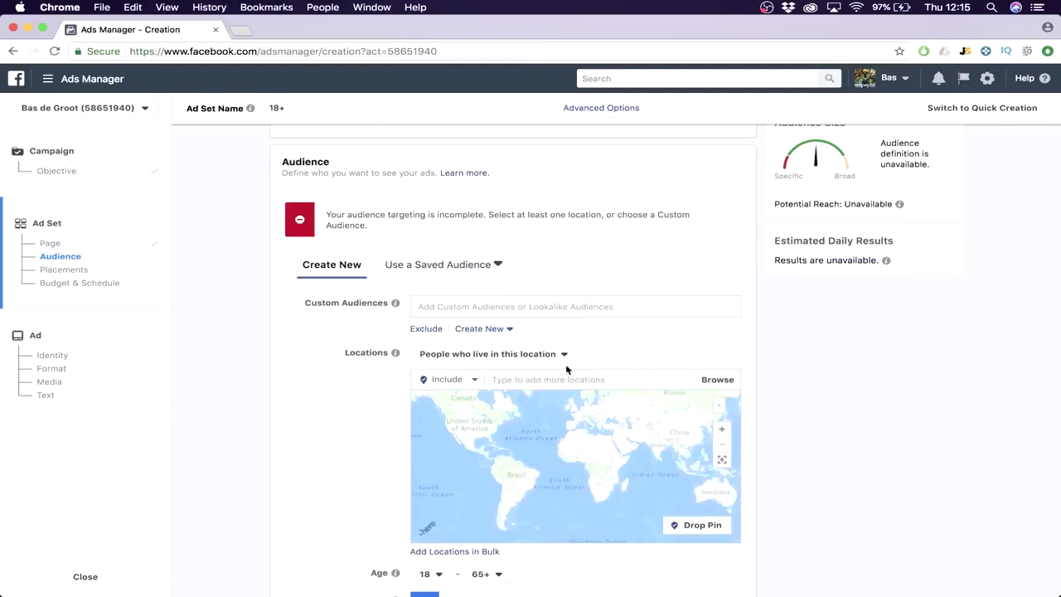
scroll(614, 341, "down", 1)
left_click(574, 341)
type("worldwide")
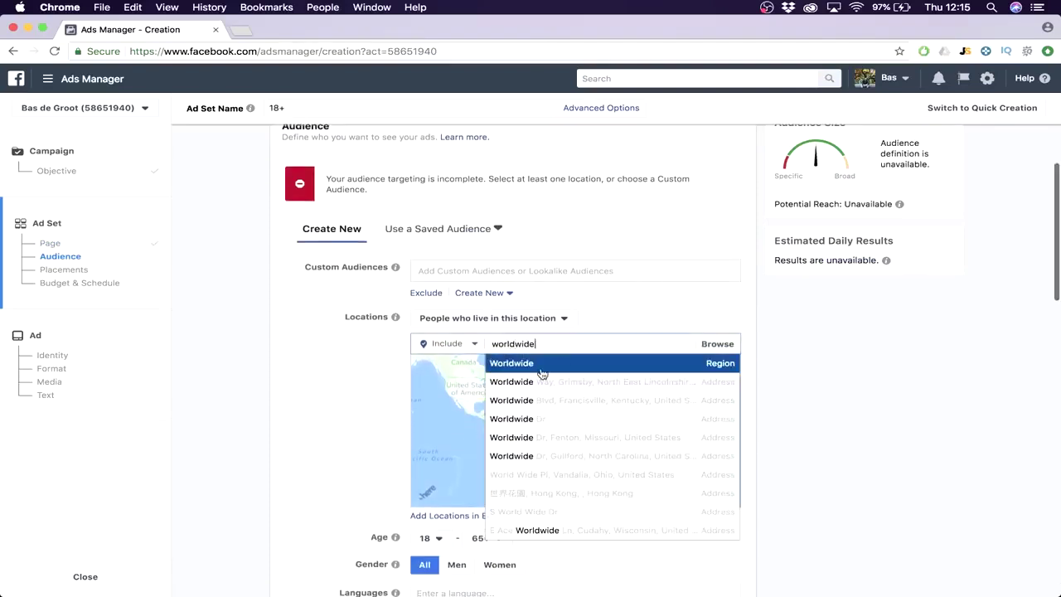
left_click(542, 372)
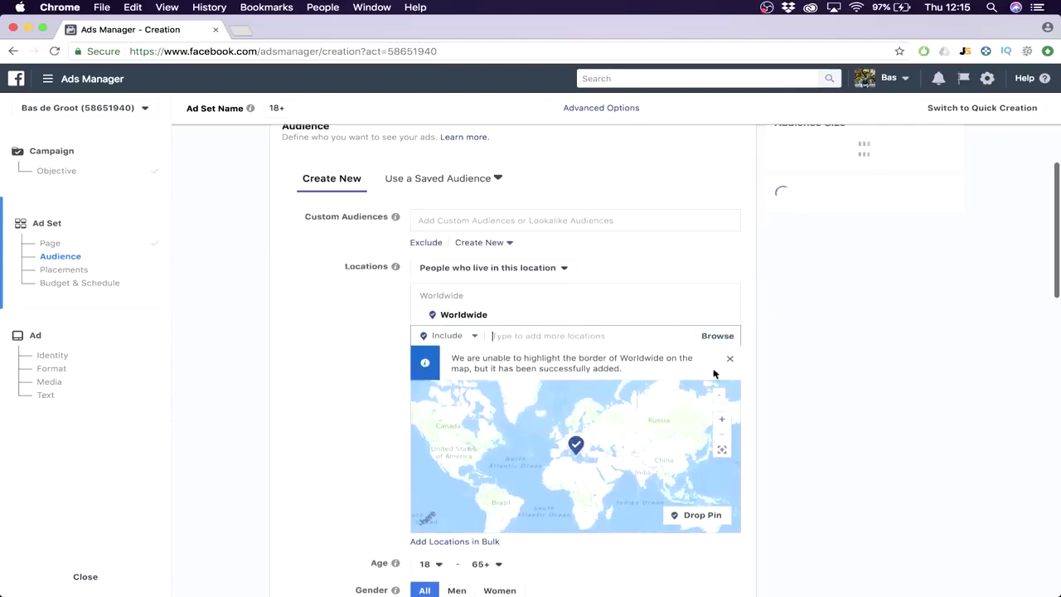
Step: Set the audience's age range to 16–40
scroll(755, 301, "down", 1)
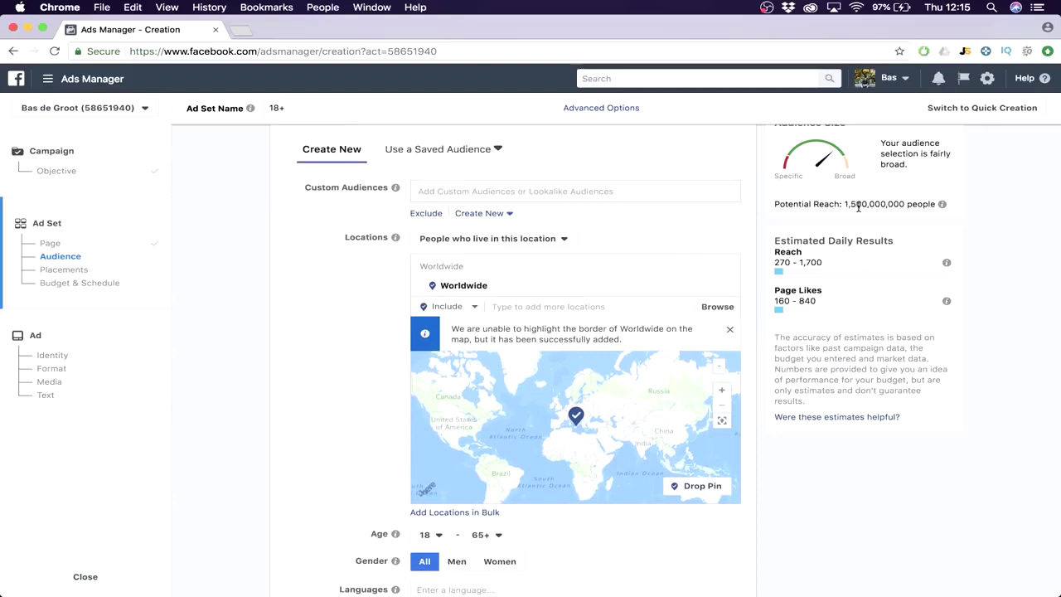
scroll(756, 311, "down", 5)
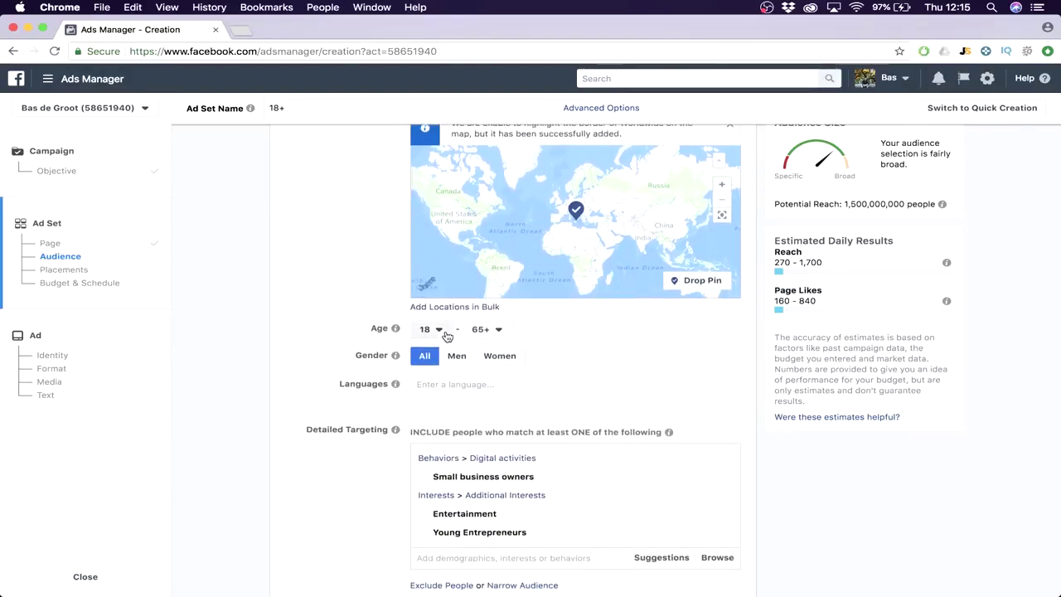
left_click(441, 332)
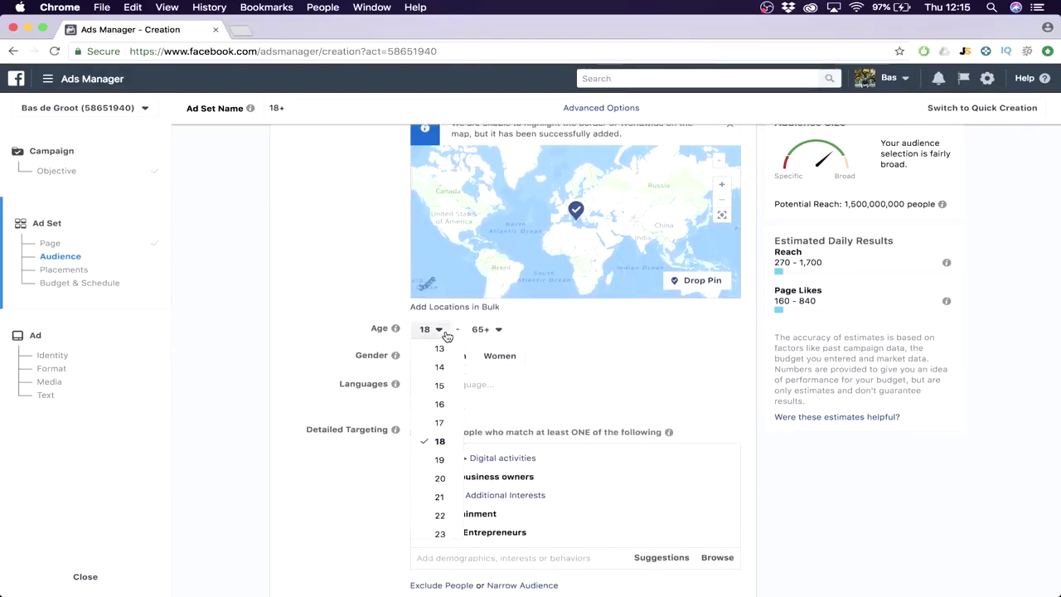
left_click(446, 406)
left_click(494, 331)
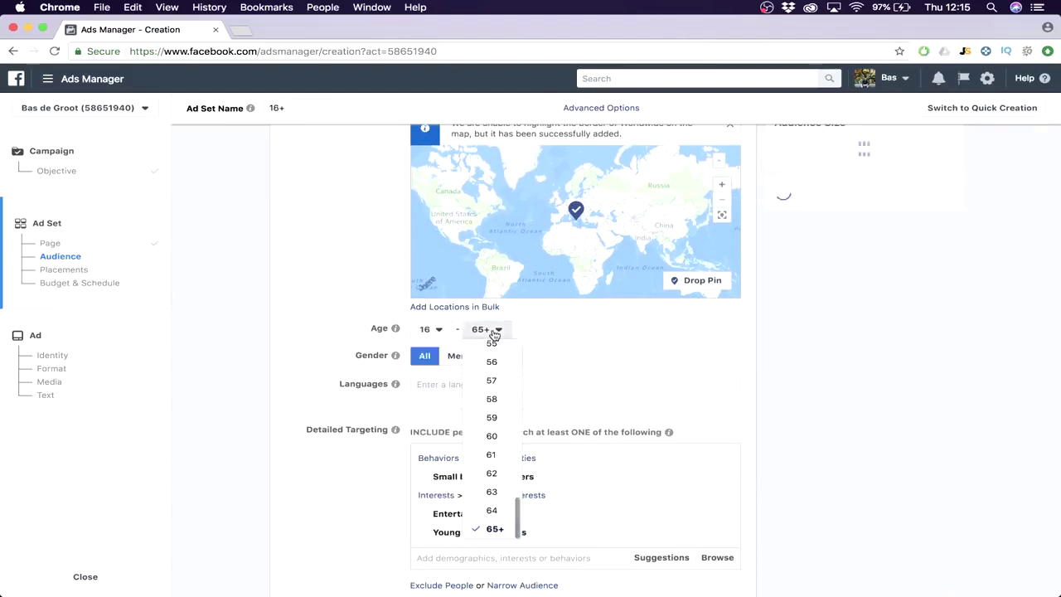
scroll(491, 412, "up", 4)
scroll(492, 413, "up", 5)
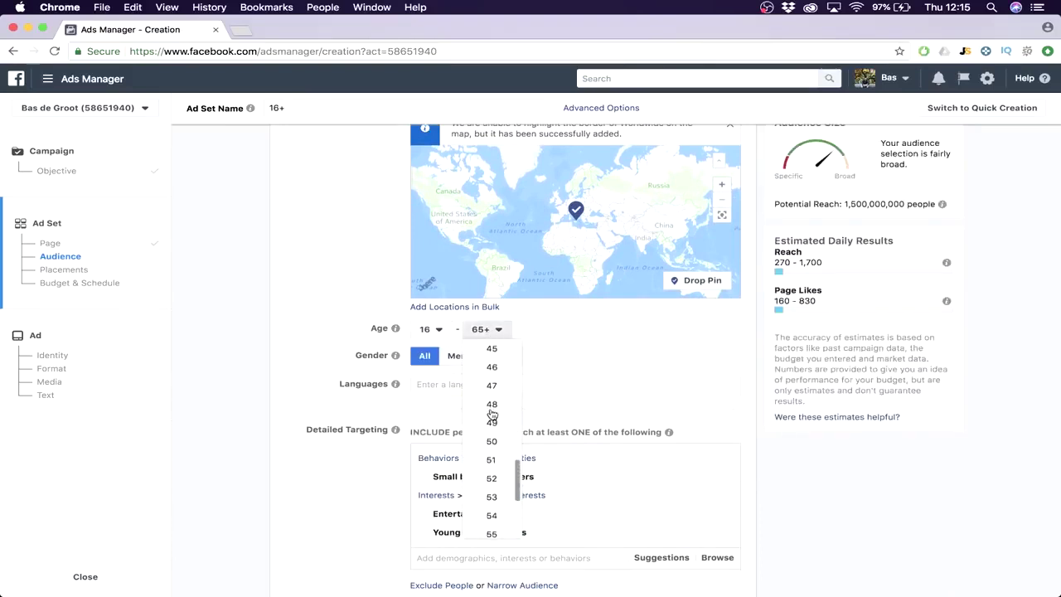
left_click(497, 416)
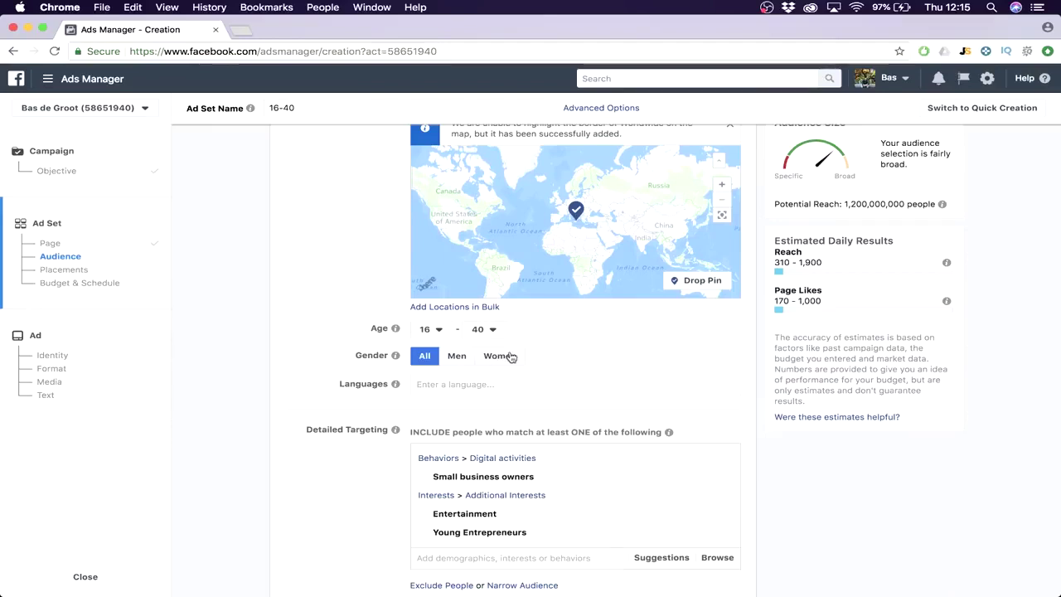
Step: Restrict the audience's gender to men
left_click(457, 356)
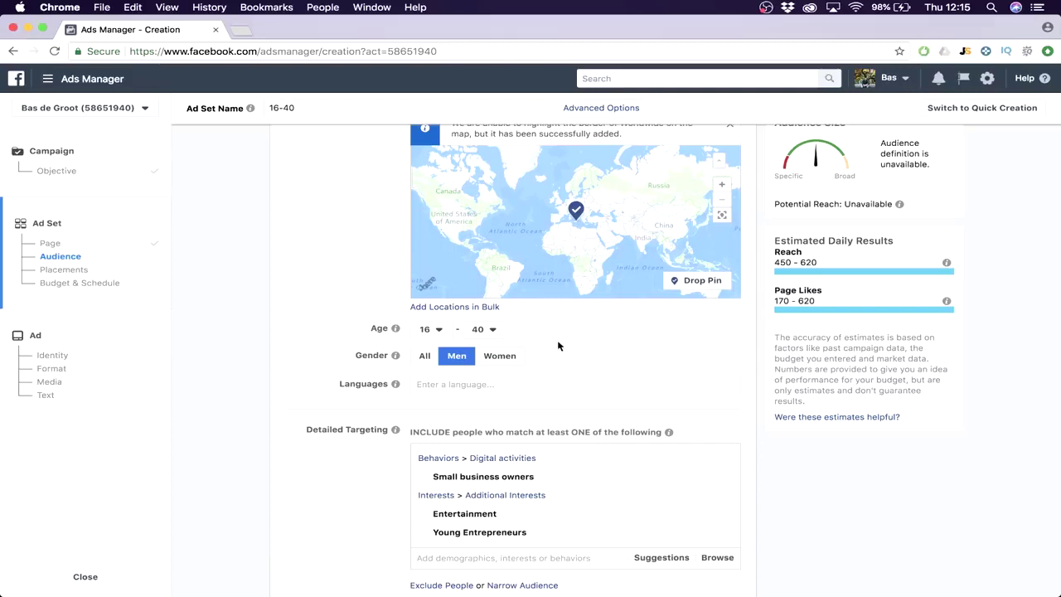
scroll(557, 345, "down", 2)
scroll(540, 298, "up", 1)
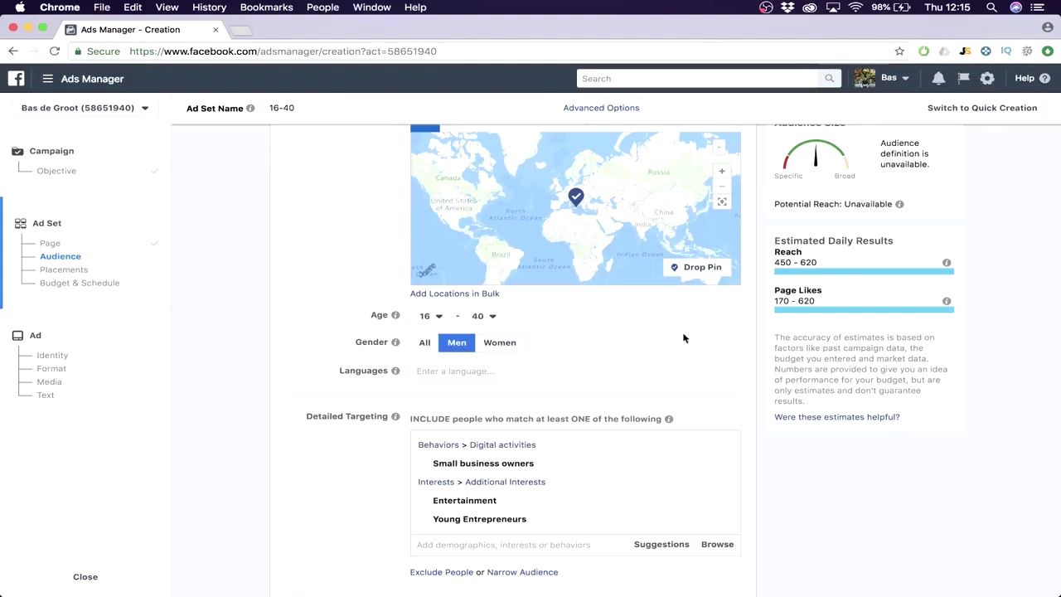
scroll(685, 338, "up", 2)
scroll(684, 337, "up", 1)
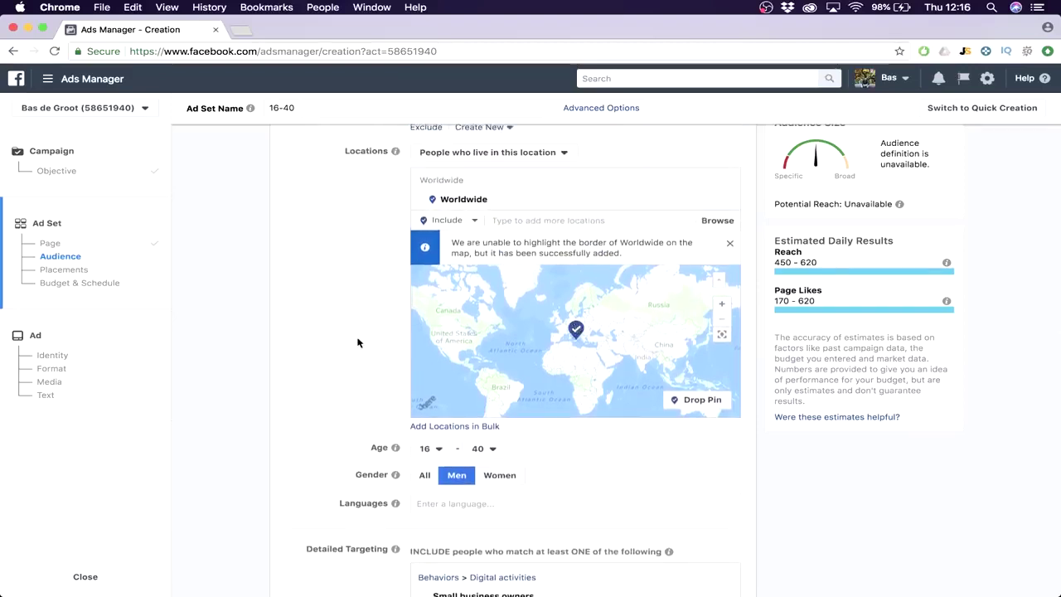
Step: Set the audience's language to English (All)
scroll(357, 343, "down", 4)
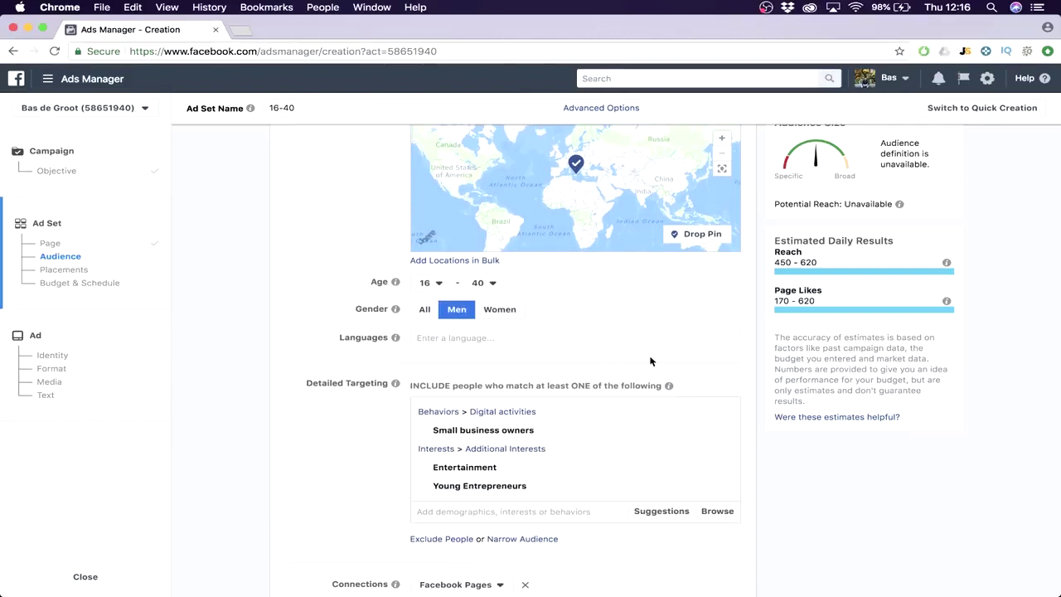
scroll(597, 360, "down", 1)
left_click(547, 322)
type("Eng")
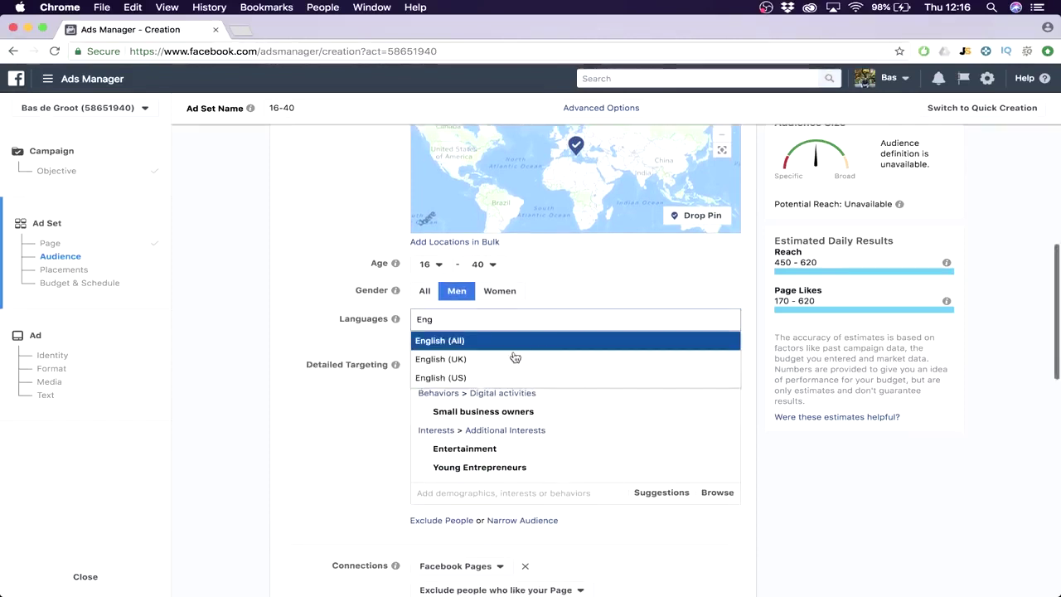
left_click(498, 344)
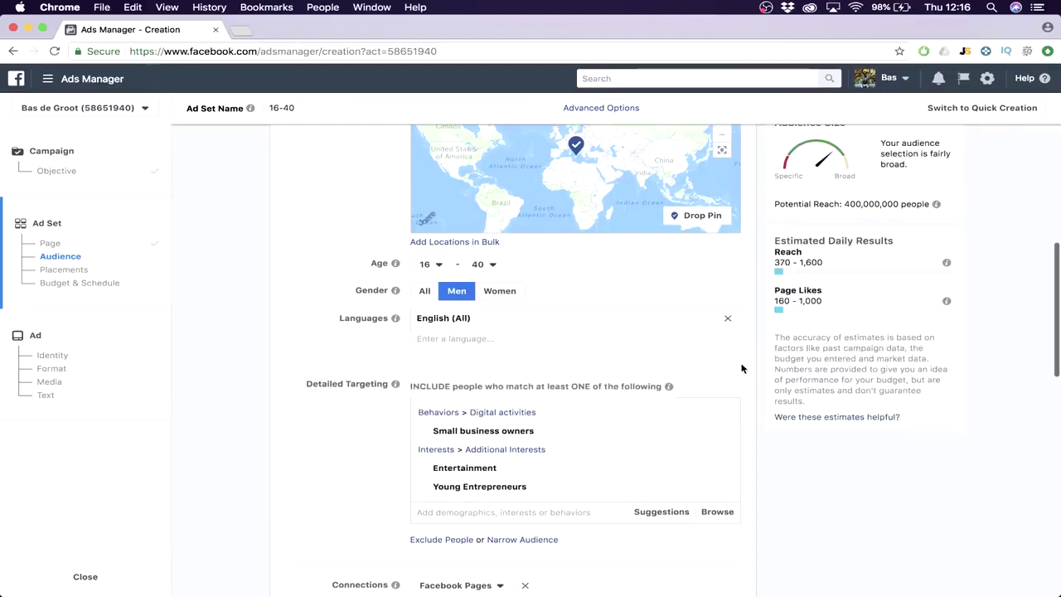
Step: Review the existing detailed targeting entries and browse the targeting suggestions for "Business"
scroll(747, 364, "down", 4)
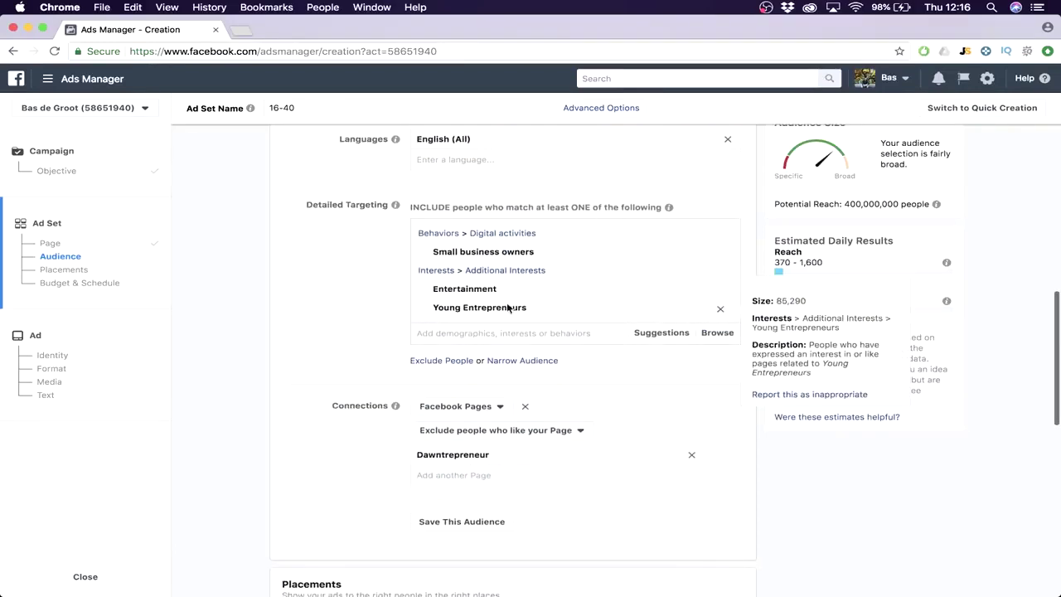
mouse_move(522, 292)
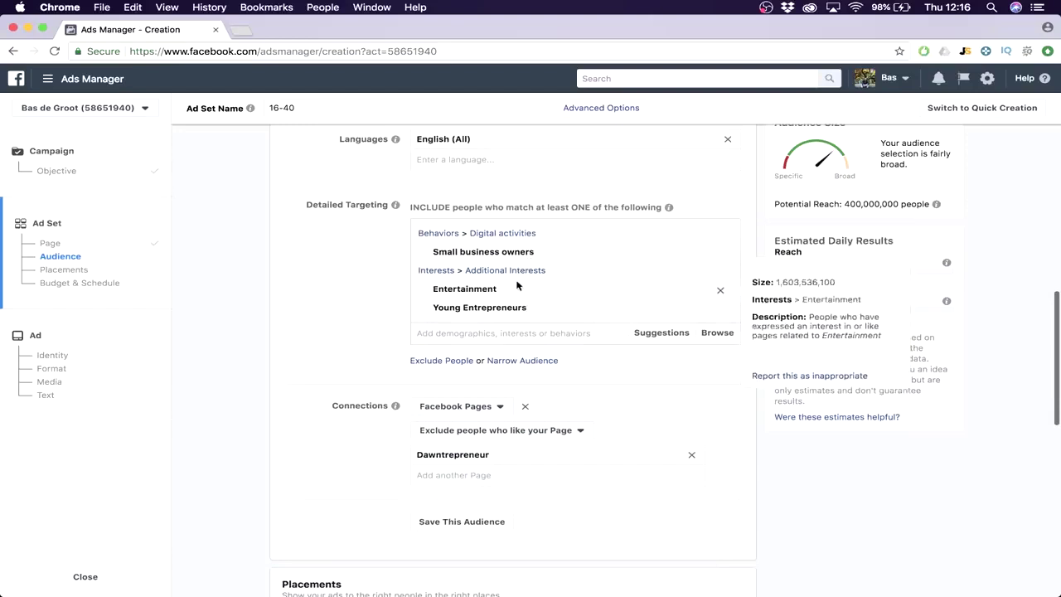
mouse_move(493, 257)
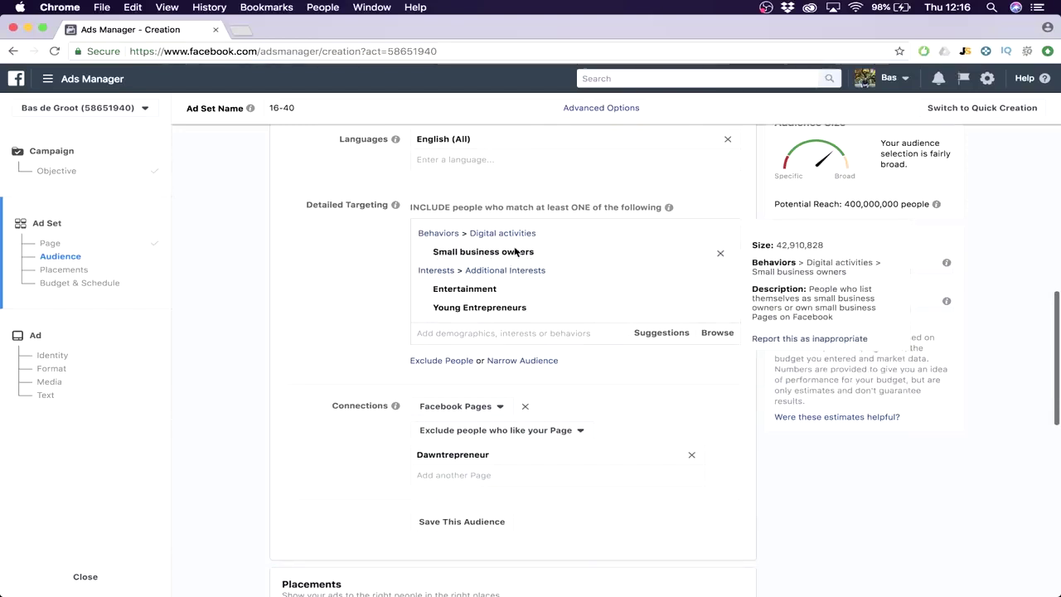
mouse_move(456, 295)
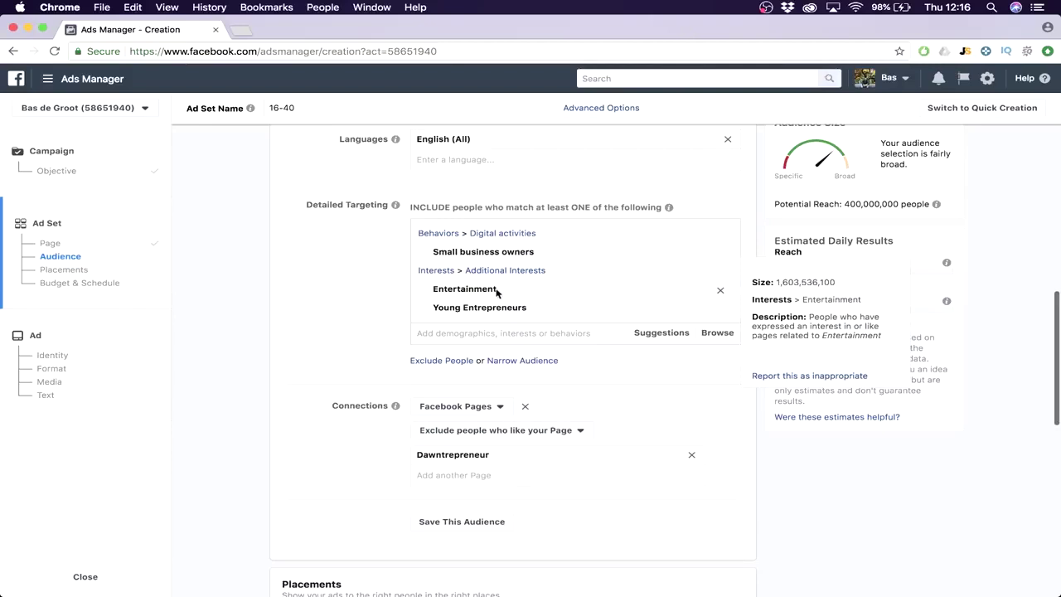
mouse_move(488, 306)
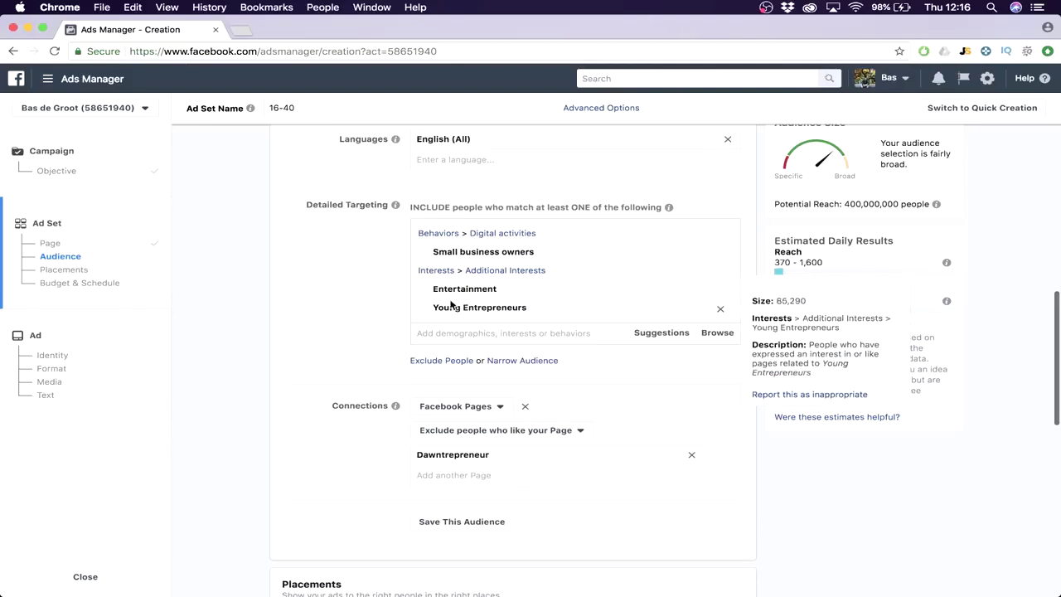
left_click(482, 336)
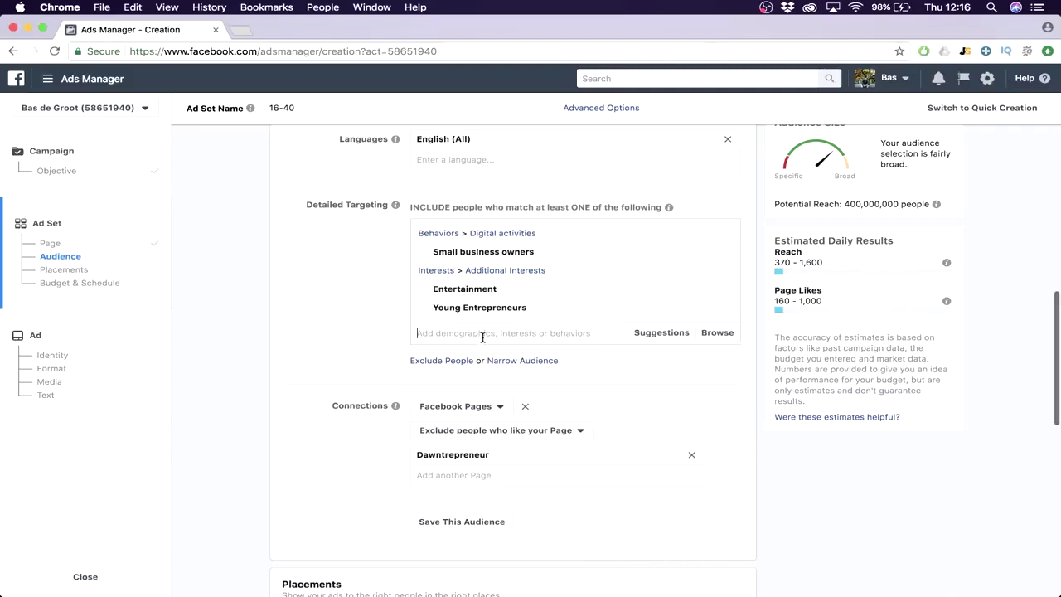
type("Business")
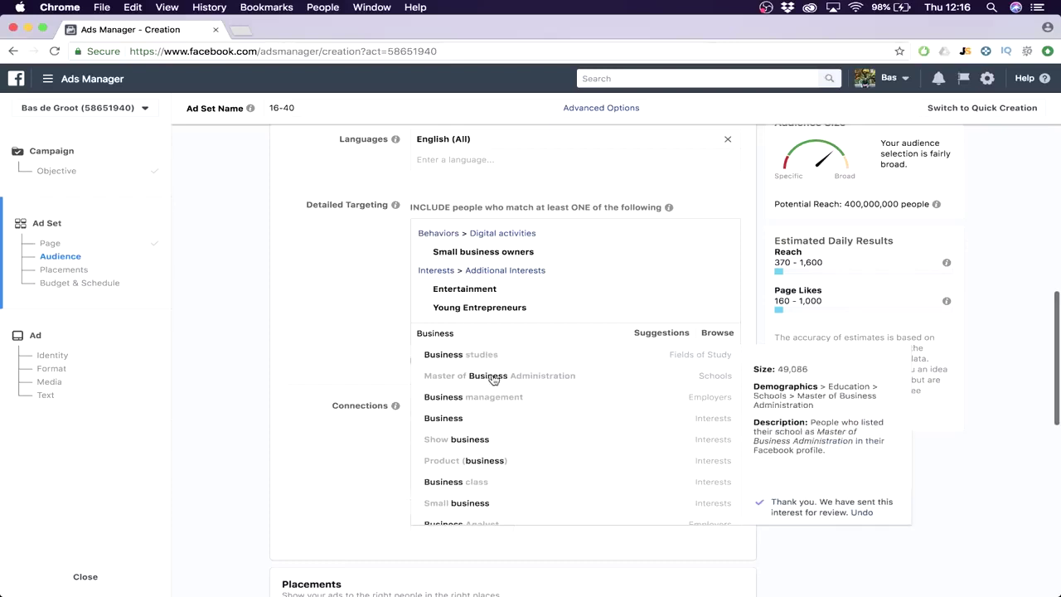
scroll(491, 377, "down", 1)
scroll(494, 448, "down", 5)
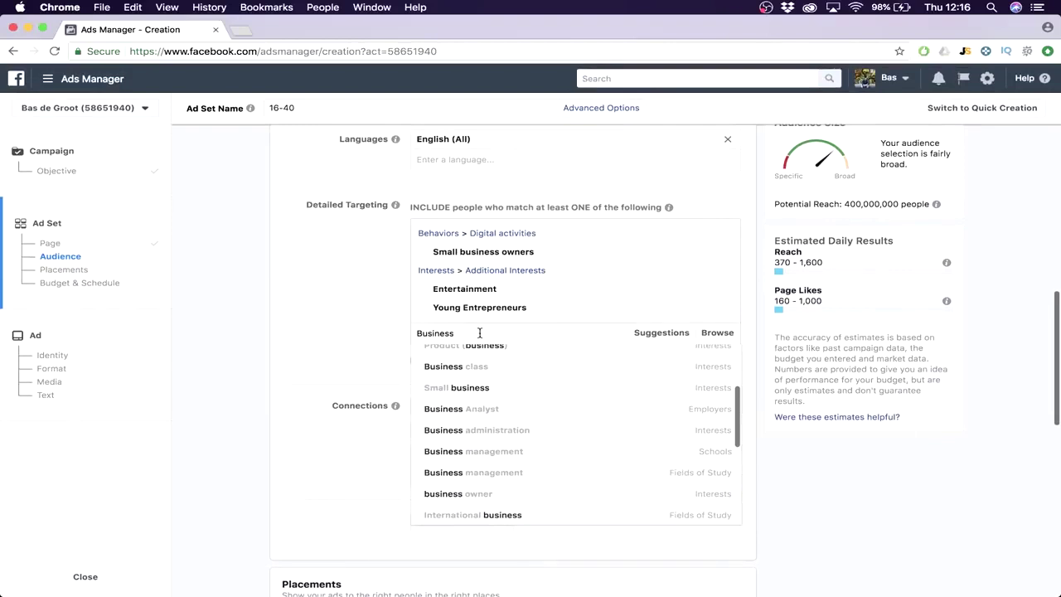
left_click(355, 334)
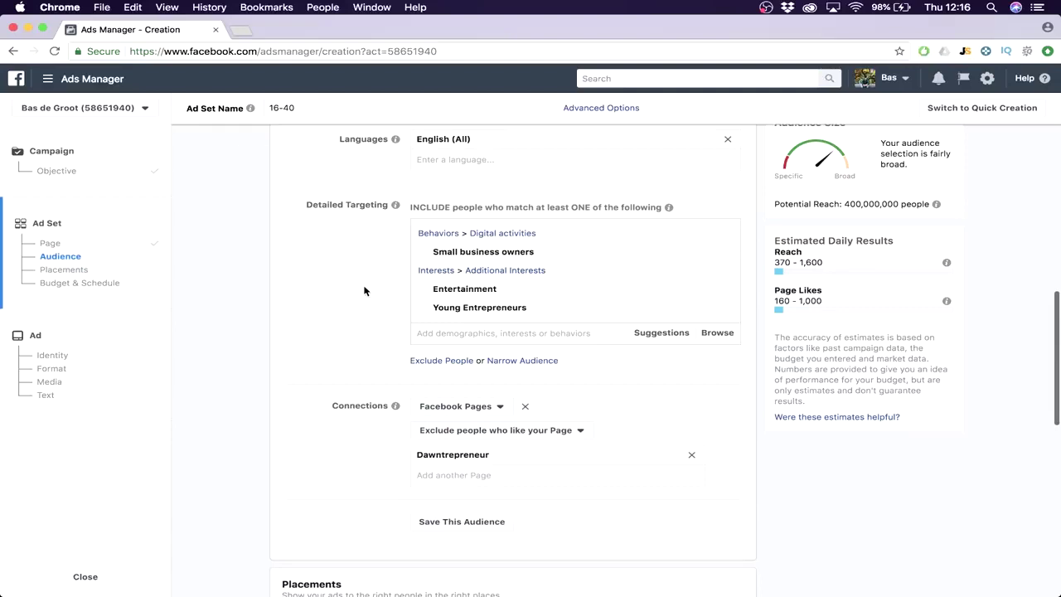
Step: Examine the targeting entries, the audience's potential reach and the available Facebook Pages connection types
mouse_move(508, 320)
mouse_move(577, 249)
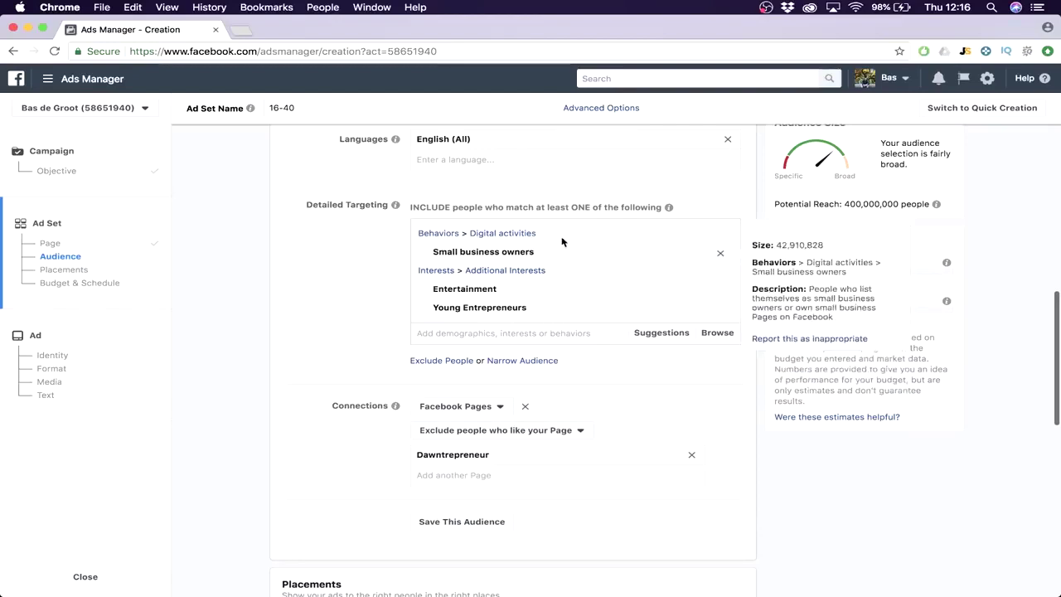
mouse_move(540, 308)
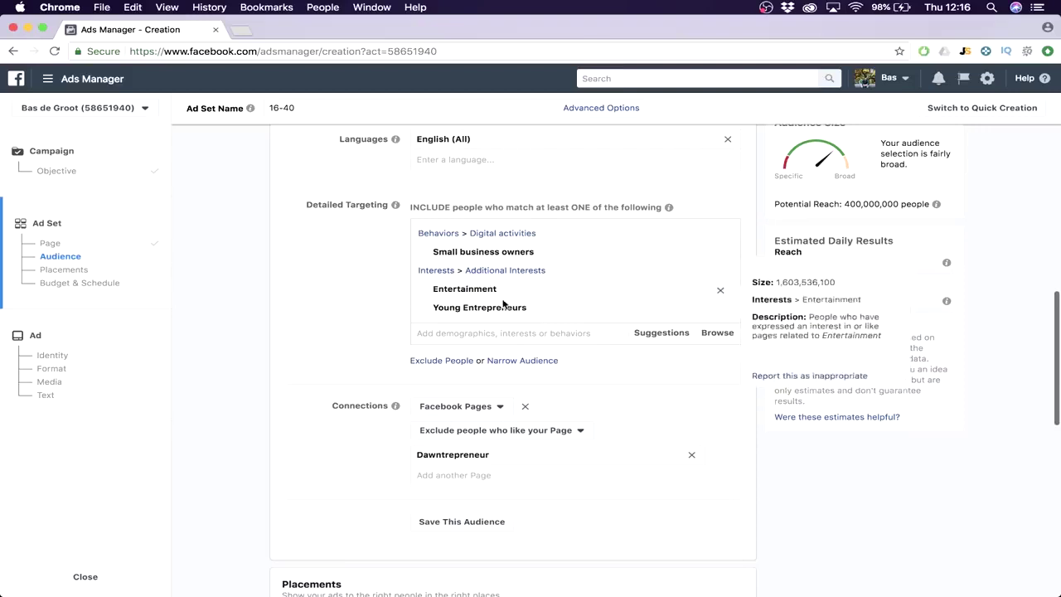
left_click_drag(846, 204, 896, 206)
left_click(904, 206)
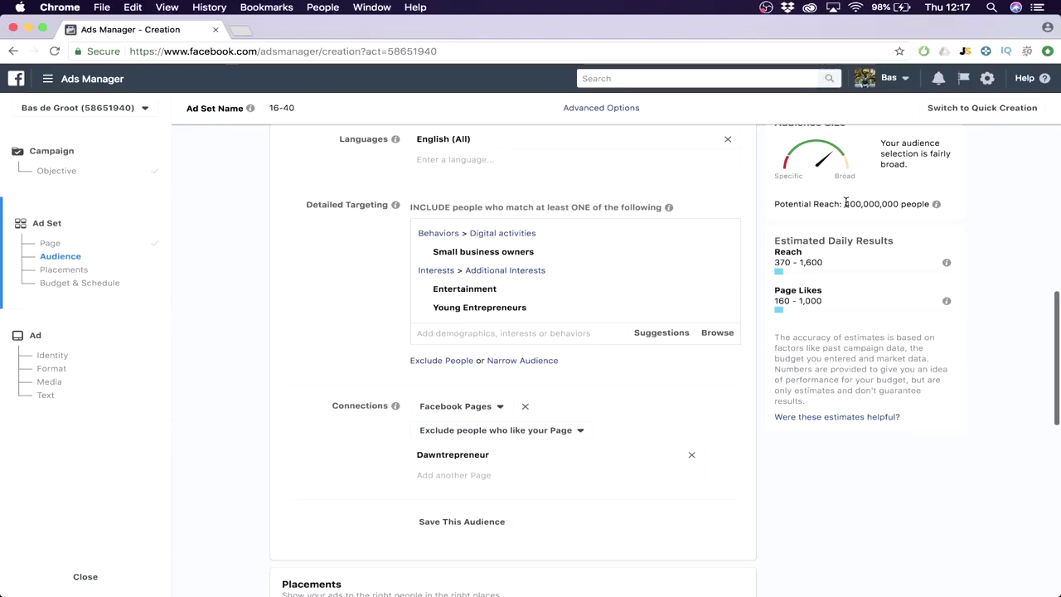
scroll(702, 414, "down", 3)
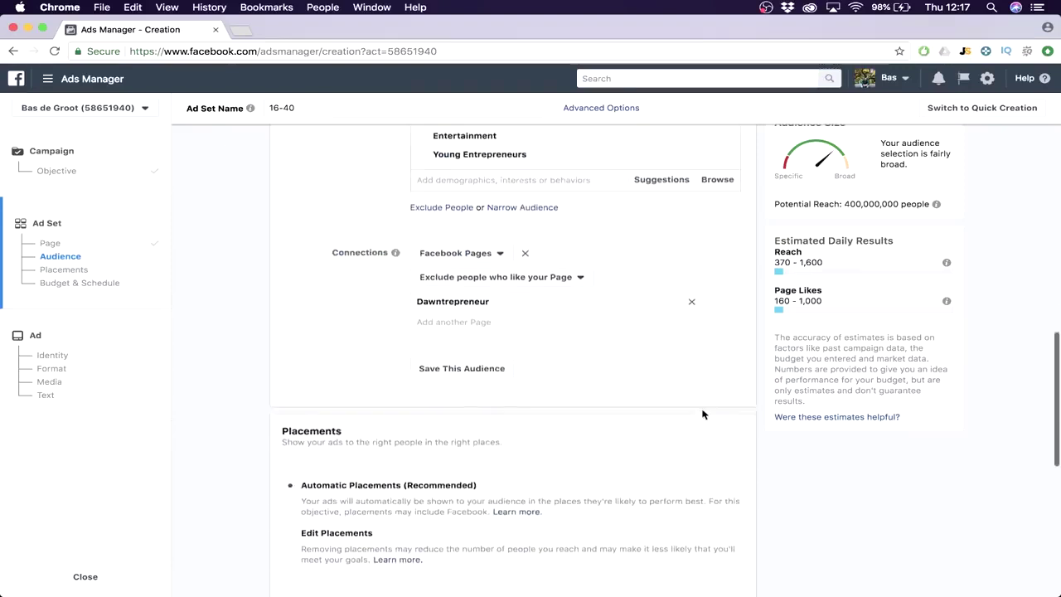
left_click(499, 252)
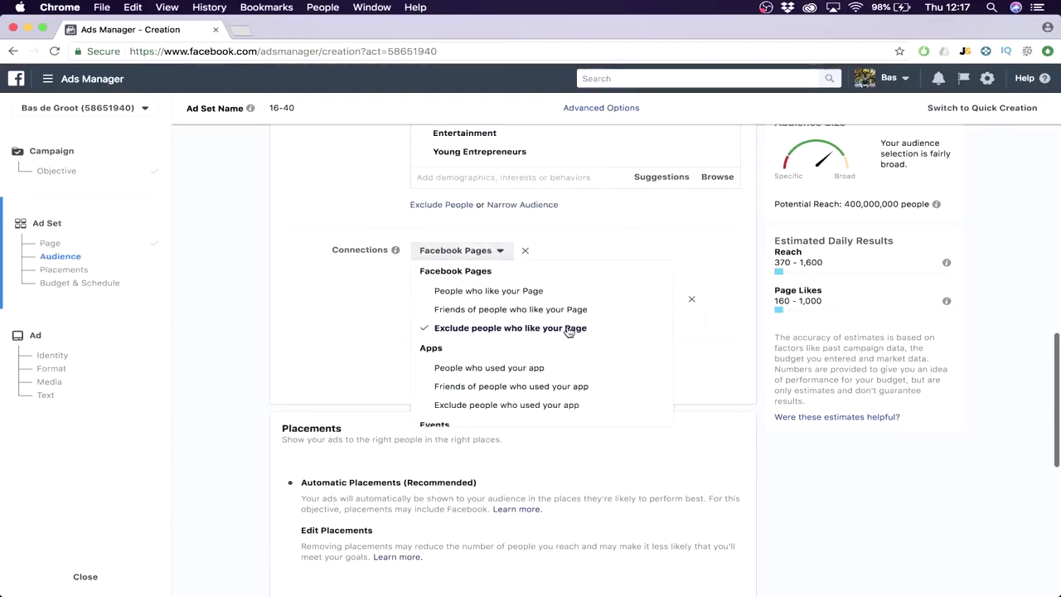
left_click(722, 255)
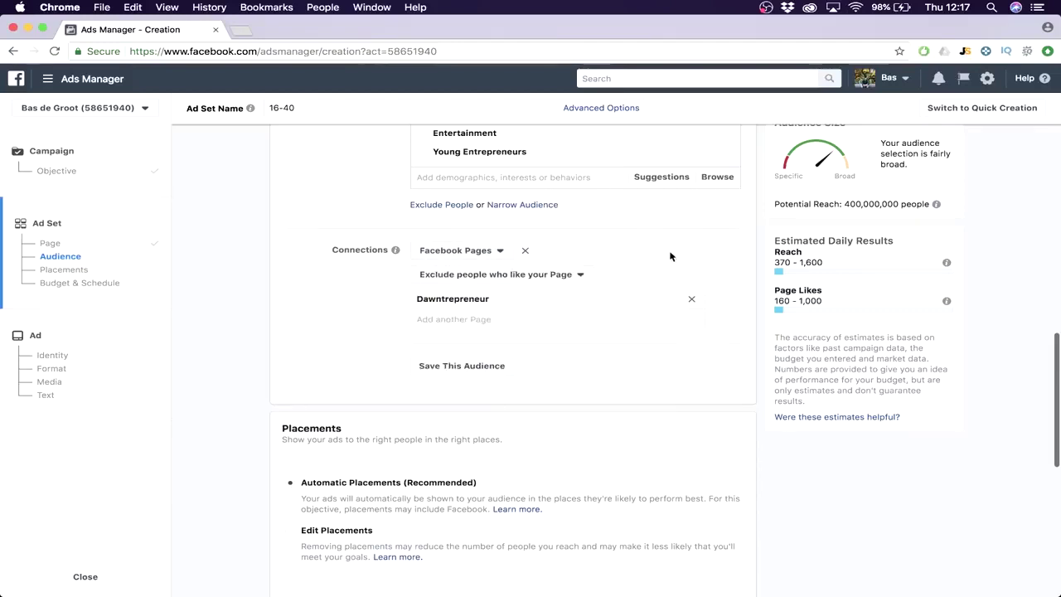
Step: Review the ad set's placements, budget and schedule without changes and continue to the ad settings
scroll(686, 264, "down", 3)
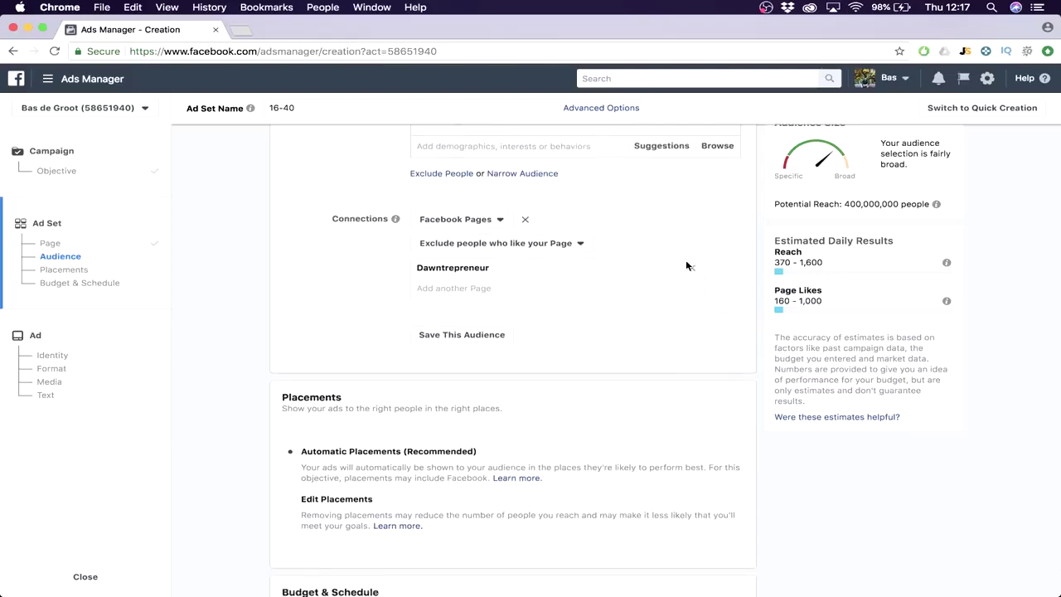
scroll(686, 266, "down", 3)
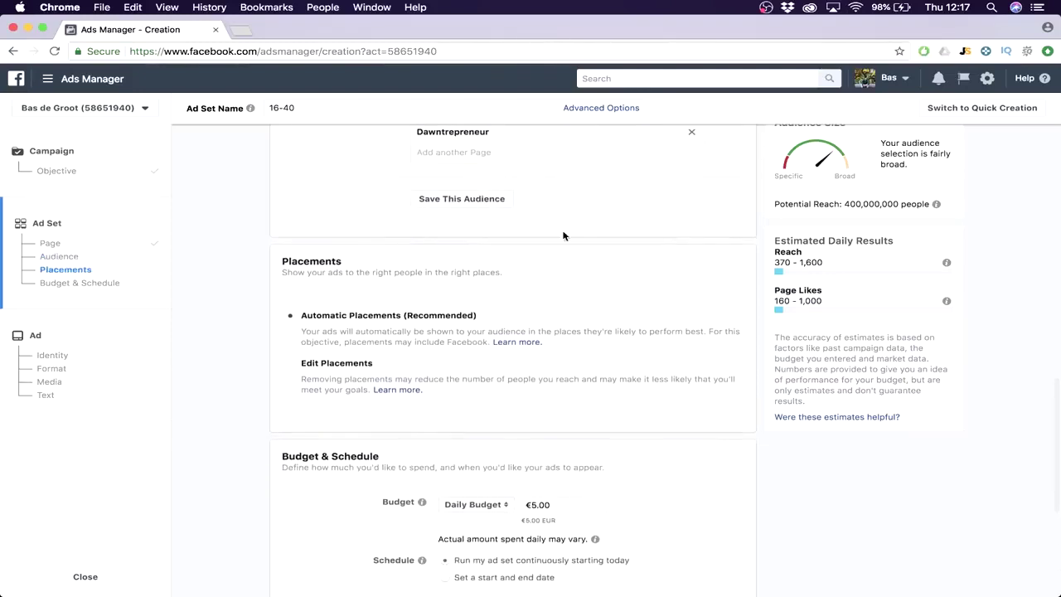
scroll(316, 185, "down", 1)
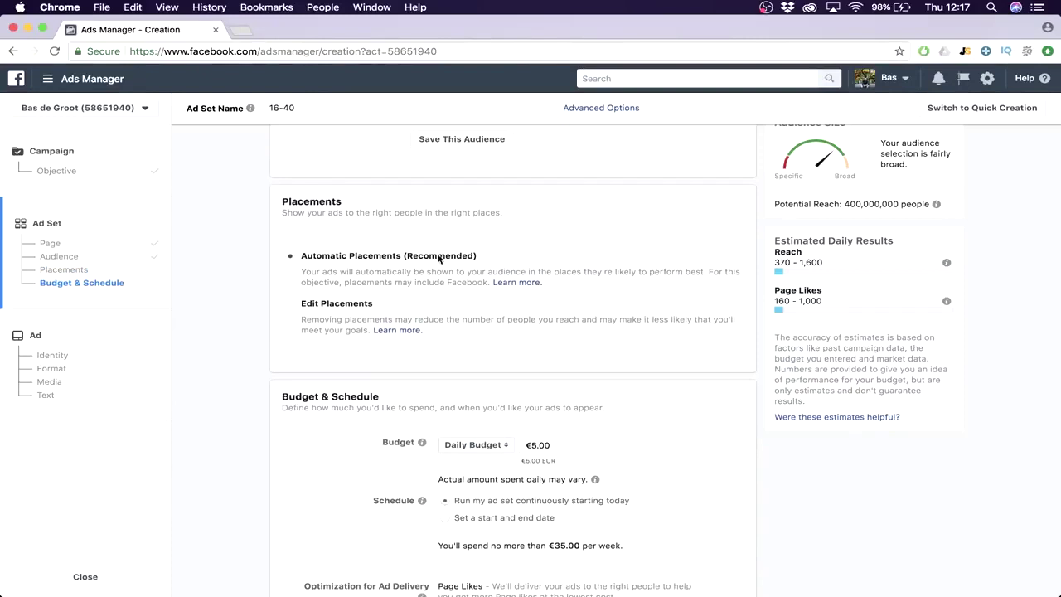
scroll(395, 255, "down", 5)
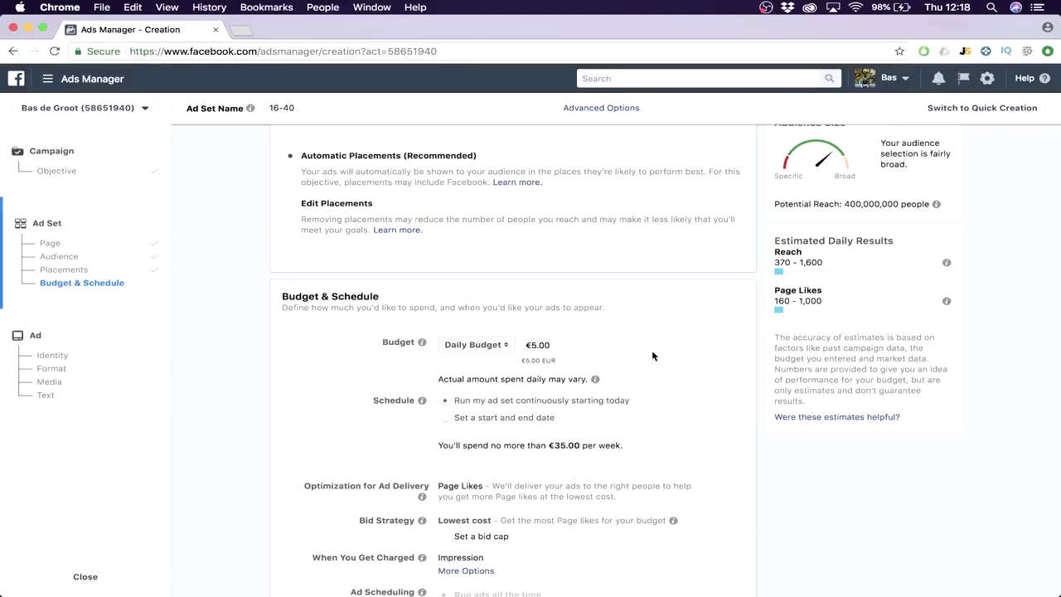
scroll(653, 400, "down", 2)
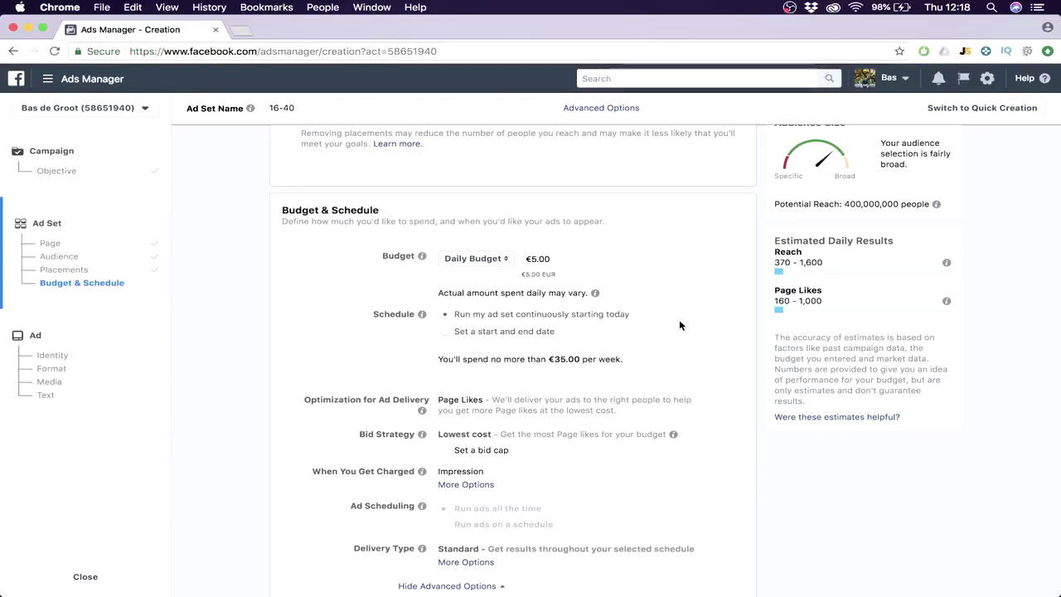
scroll(628, 323, "down", 1)
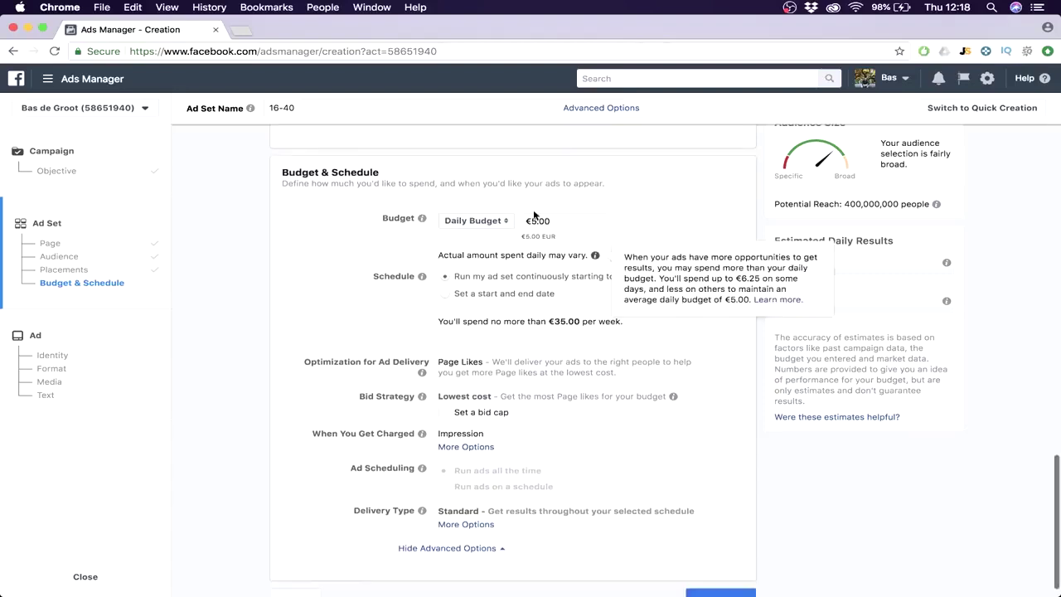
scroll(674, 334, "down", 1)
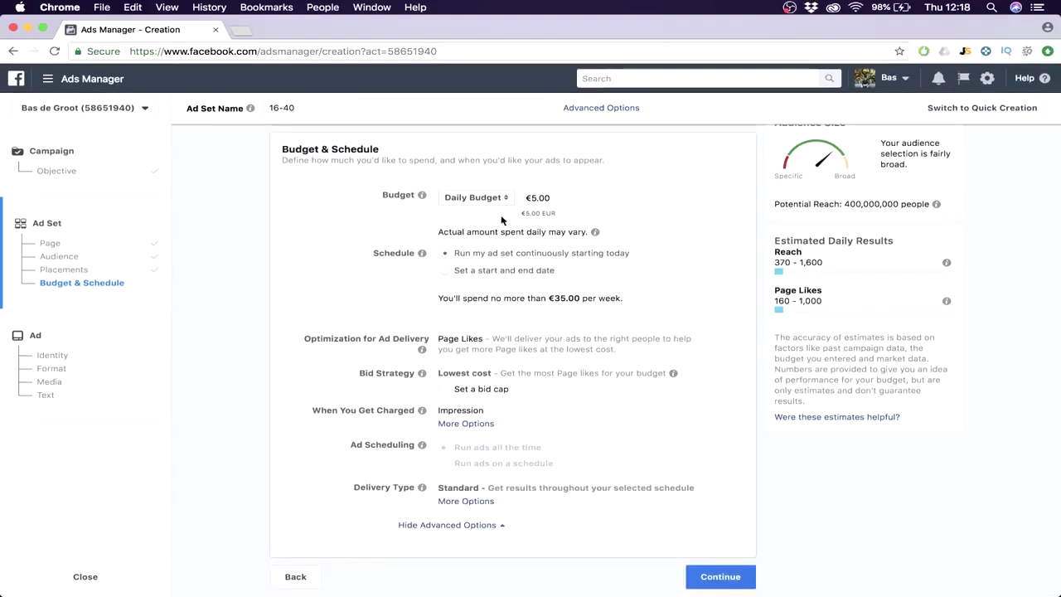
mouse_move(446, 259)
left_click(741, 578)
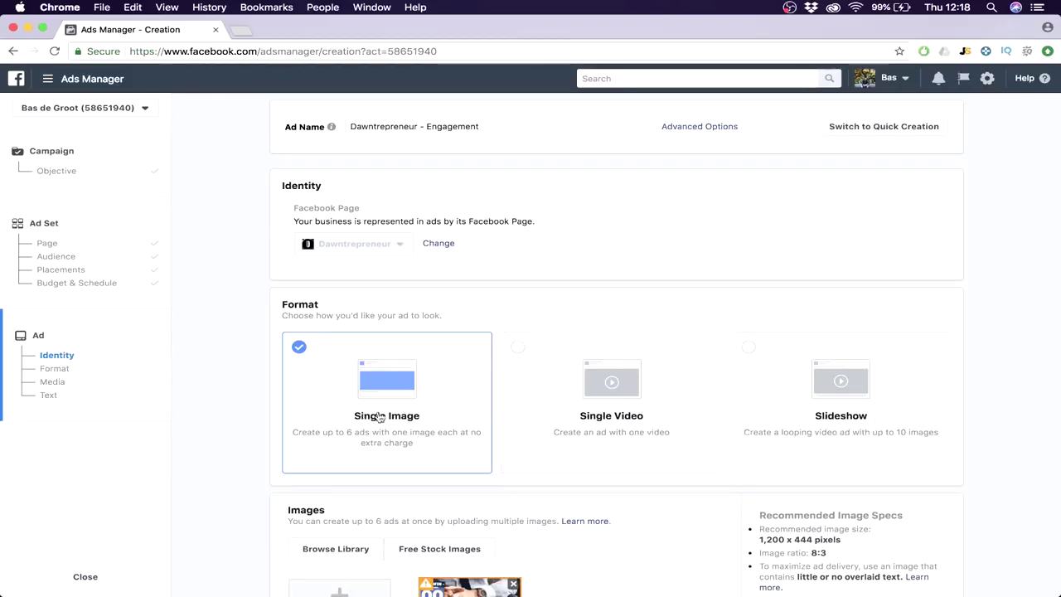
Step: Replace the ad's existing image with 123.jpg uploaded from the Desktop folder
scroll(370, 374, "down", 5)
scroll(370, 201, "down", 2)
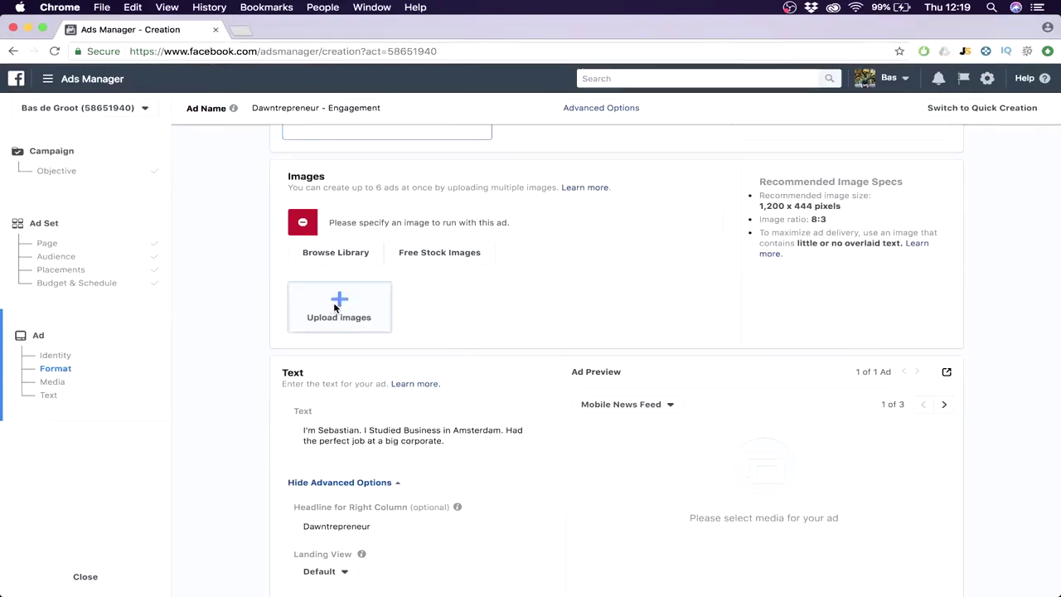
left_click(334, 307)
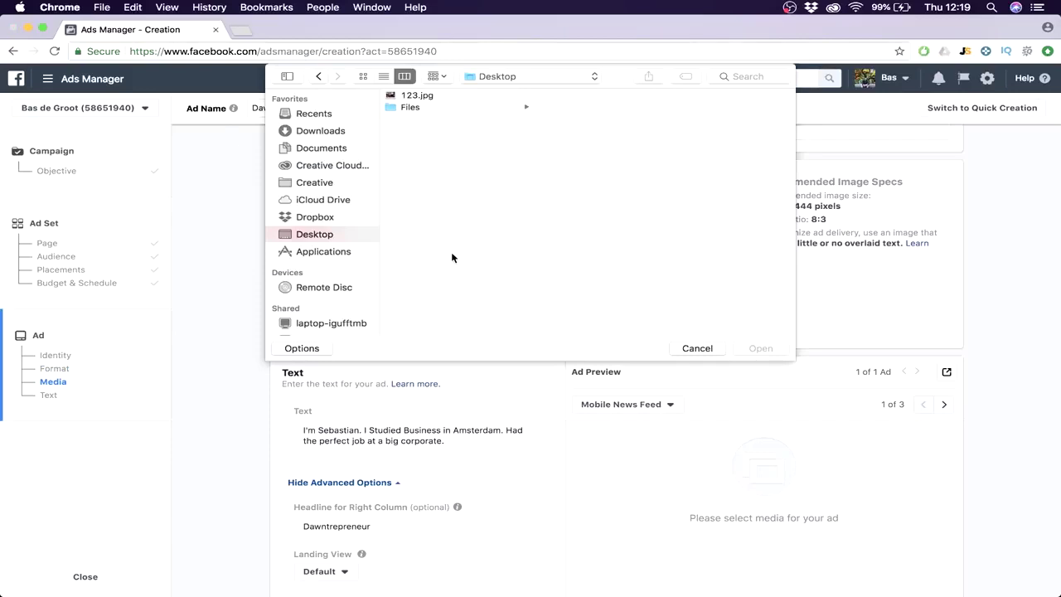
left_click(408, 96)
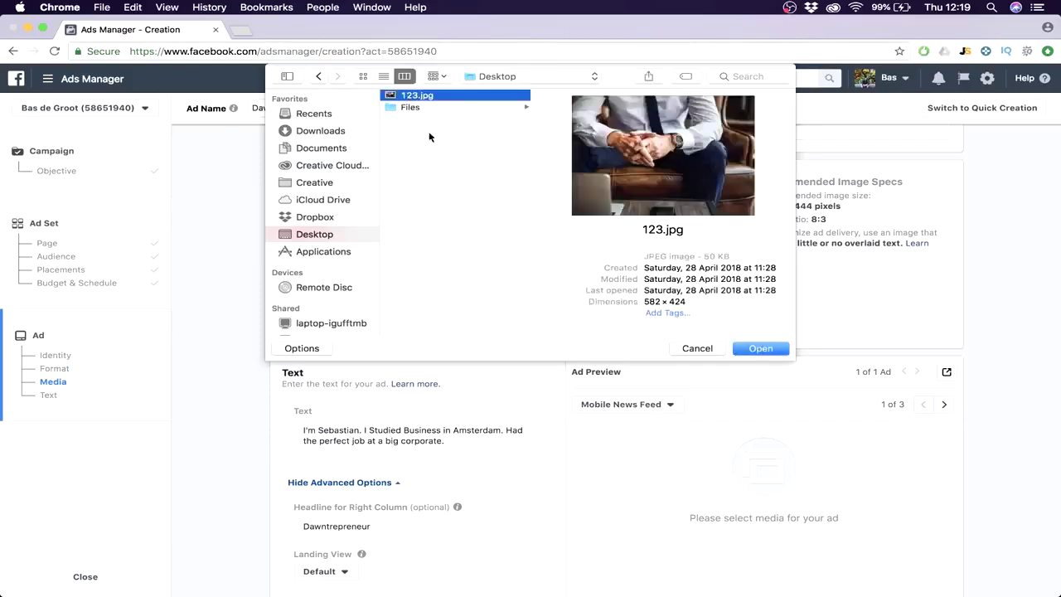
left_click(751, 349)
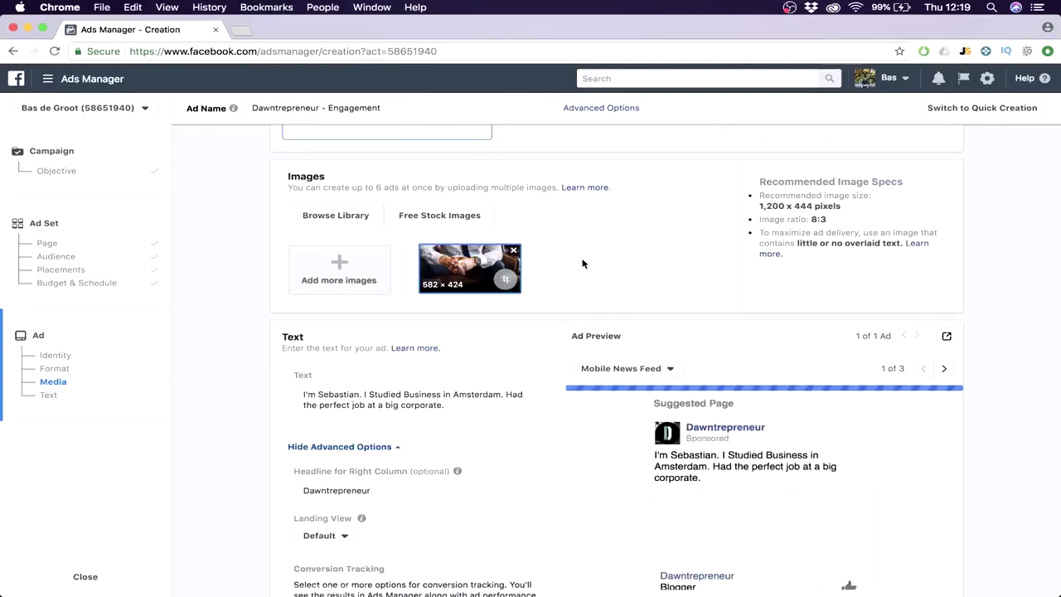
Step: Replace the ad's text with "Interested in passive income?"
scroll(555, 266, "down", 3)
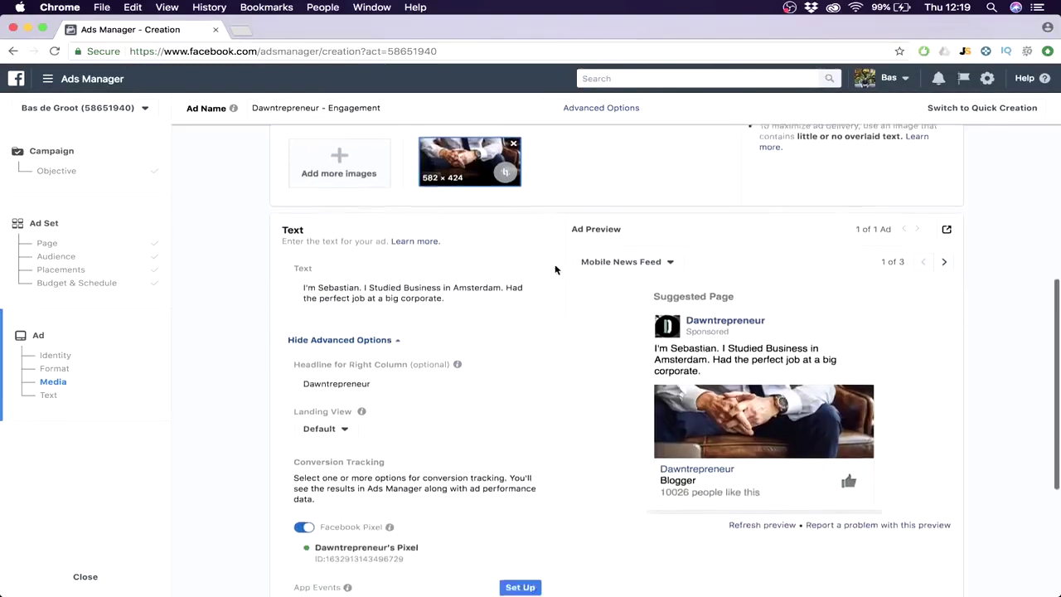
scroll(556, 270, "down", 2)
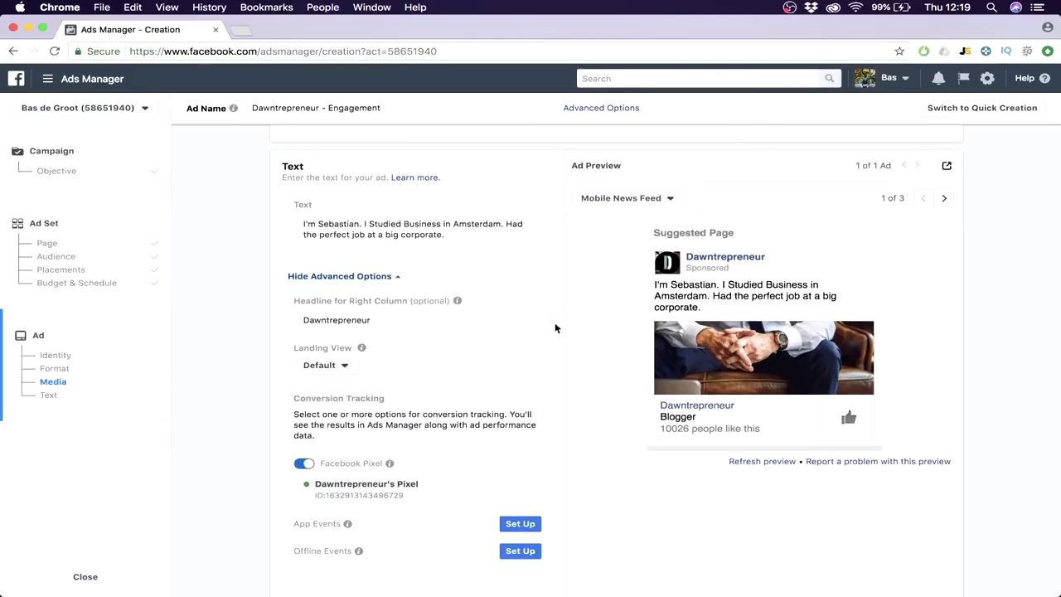
scroll(584, 294, "up", 1)
left_click_drag(471, 285, 290, 264)
key("BackSpace")
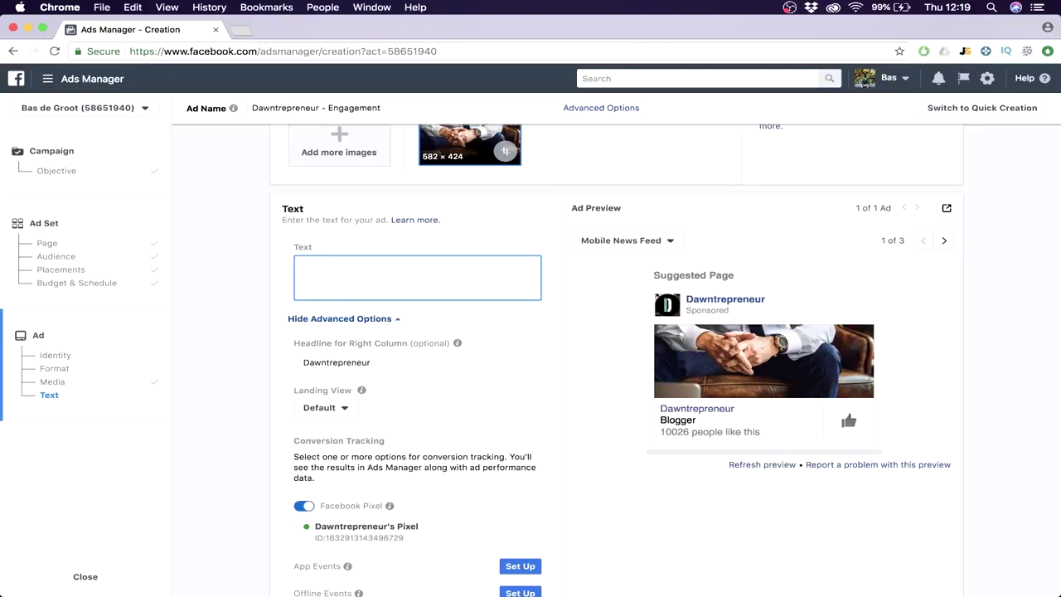
type("Interested")
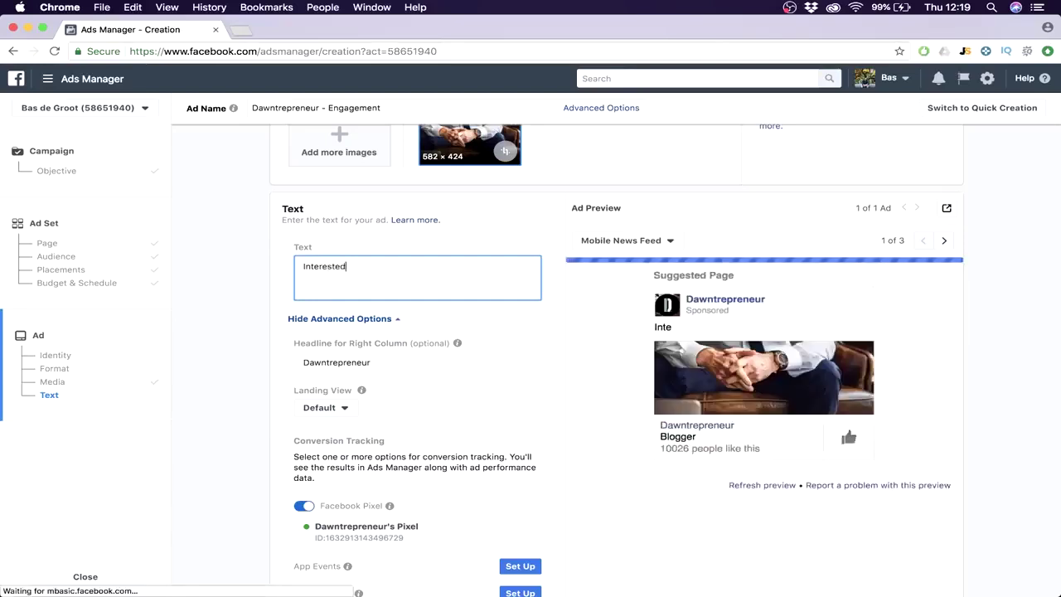
type(" in passive income?")
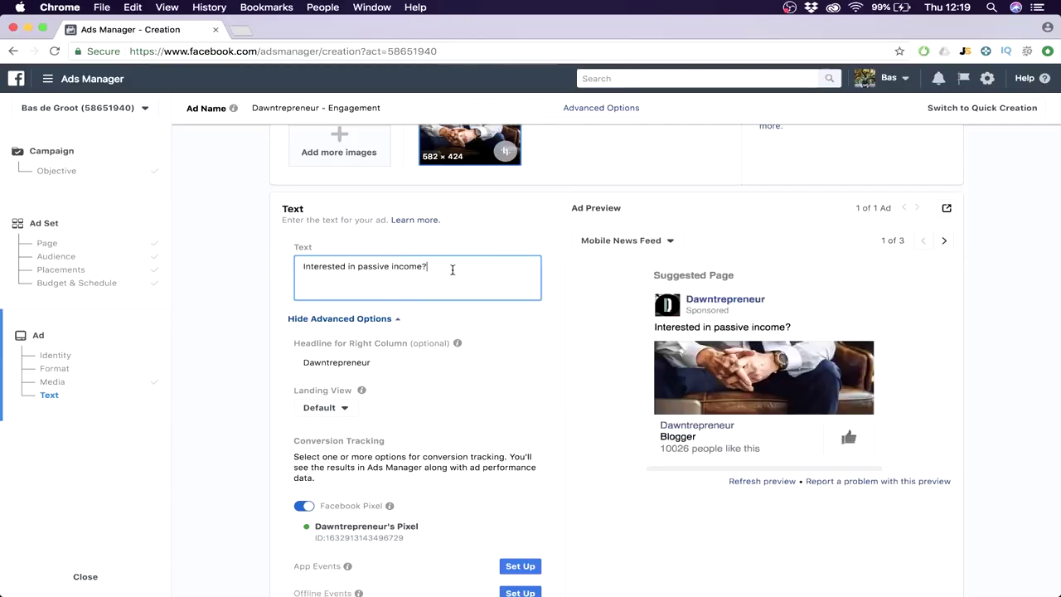
Step: Add a second line, "Then like this page...", to the ad's text
type("Then l")
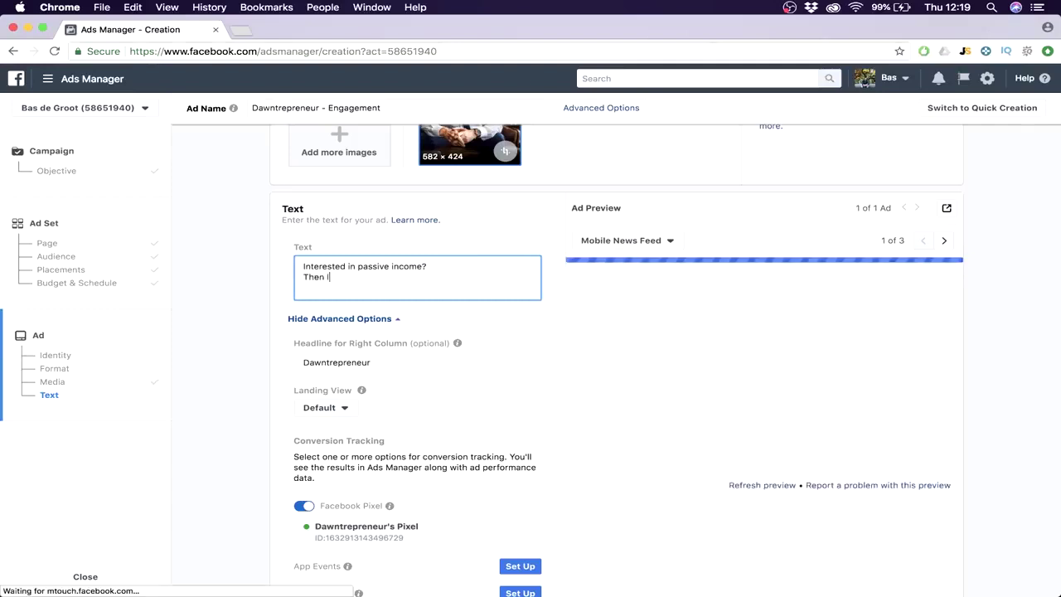
type("ike this oa")
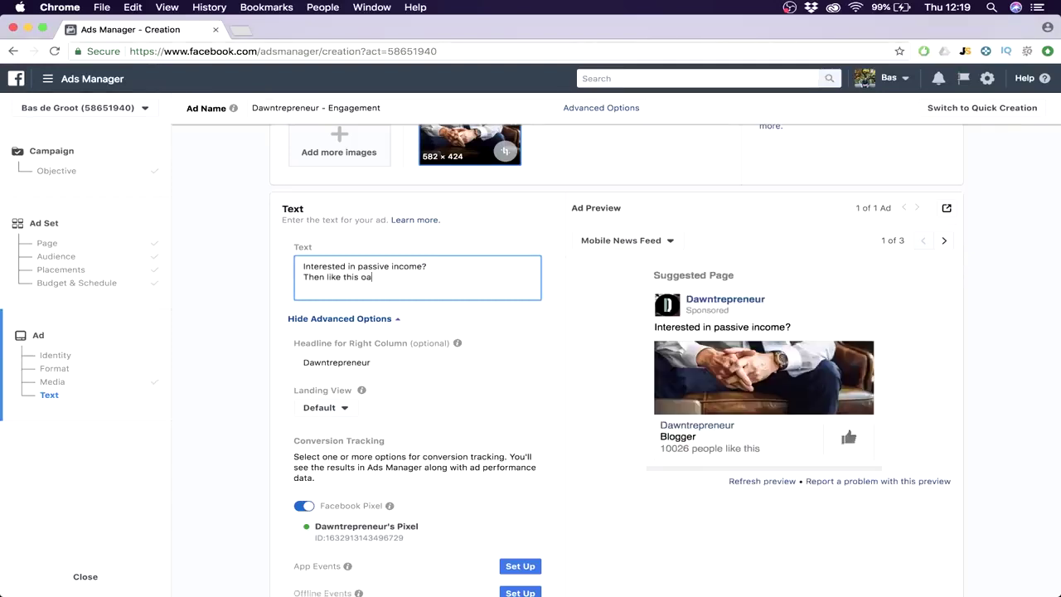
key("BackSpace")
key("BackSpace")
type("page...")
left_click(557, 304)
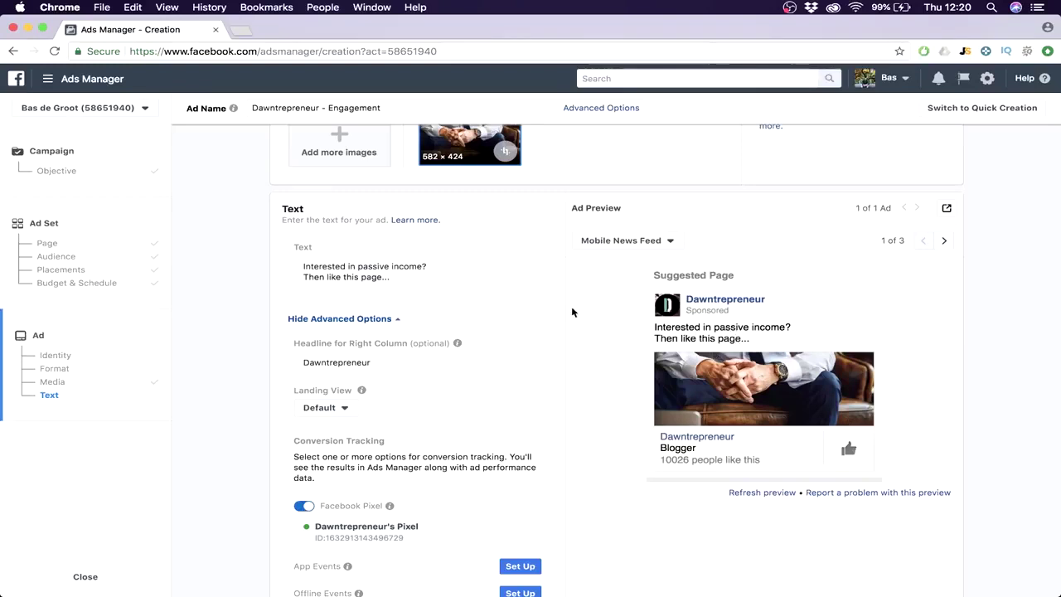
Step: Replace the ad's text with "Do you like dogs?" and, on a second line, "Then like this page..."
left_click_drag(396, 278, 260, 268)
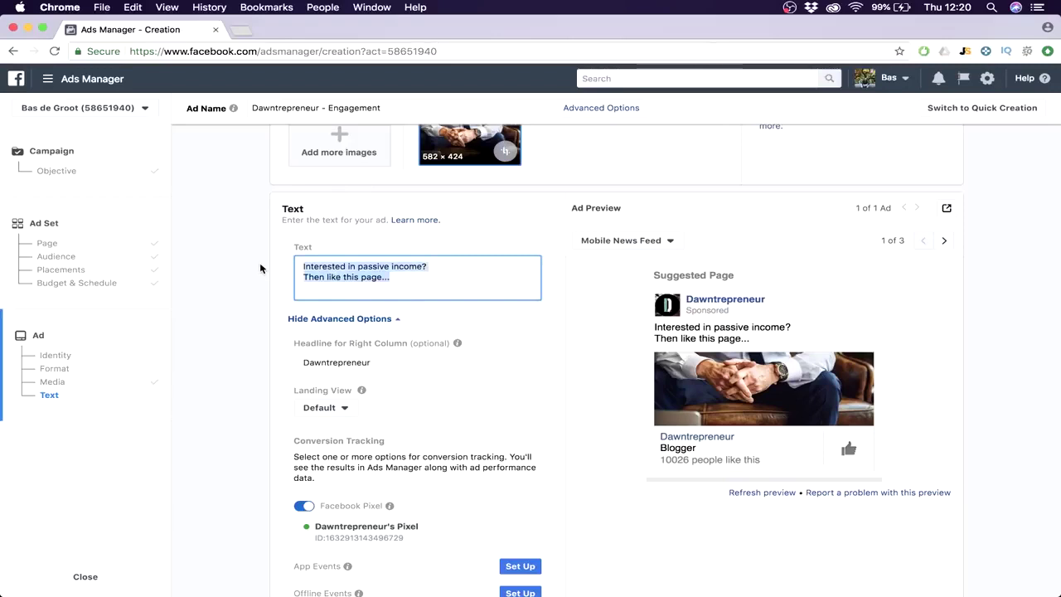
type("Do you l")
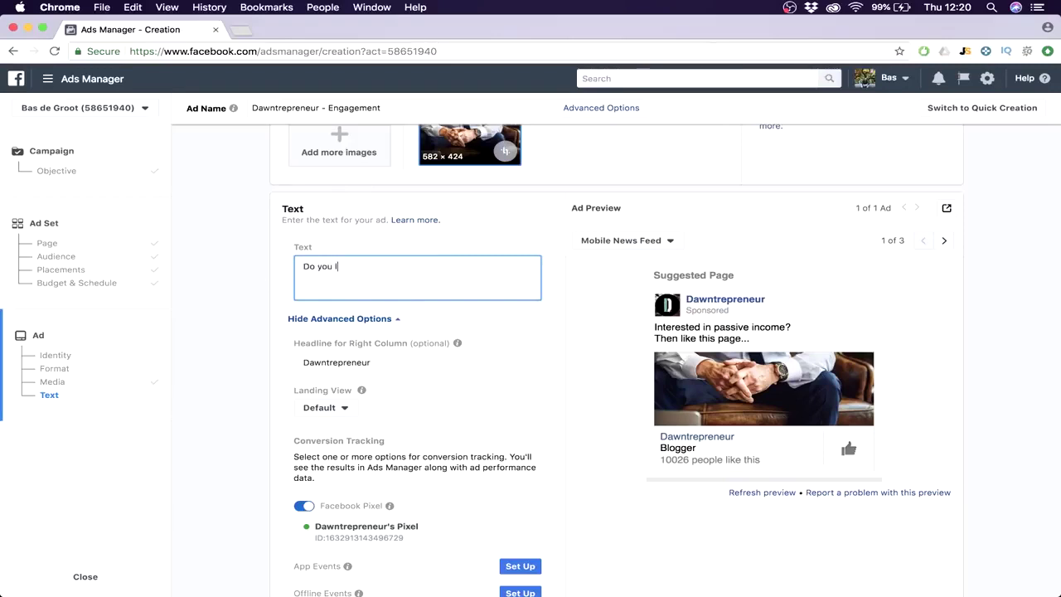
type("ike dogs?")
key("Return")
type("Then li")
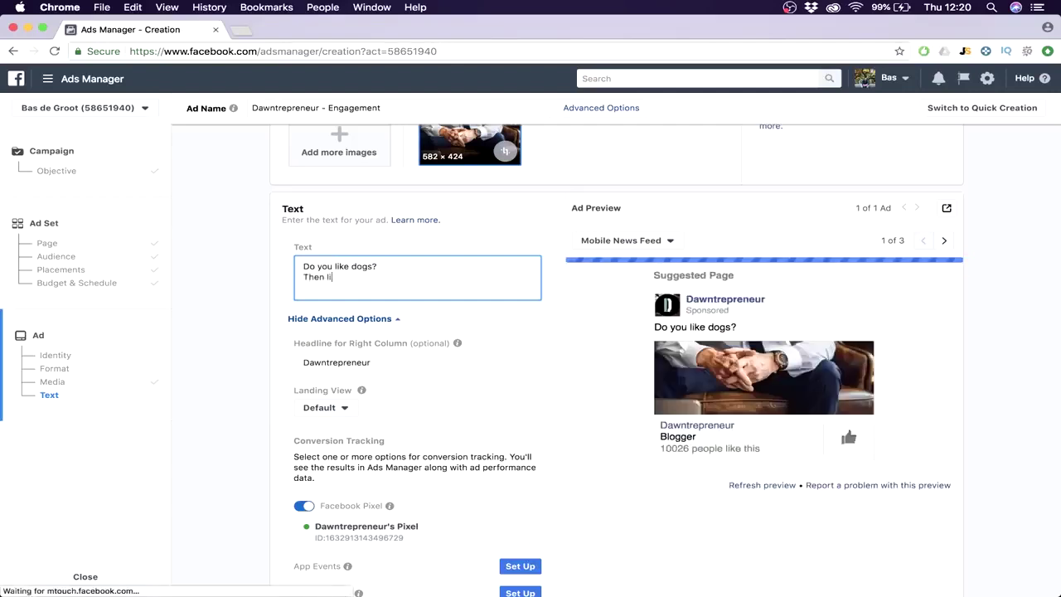
type("ke this page...")
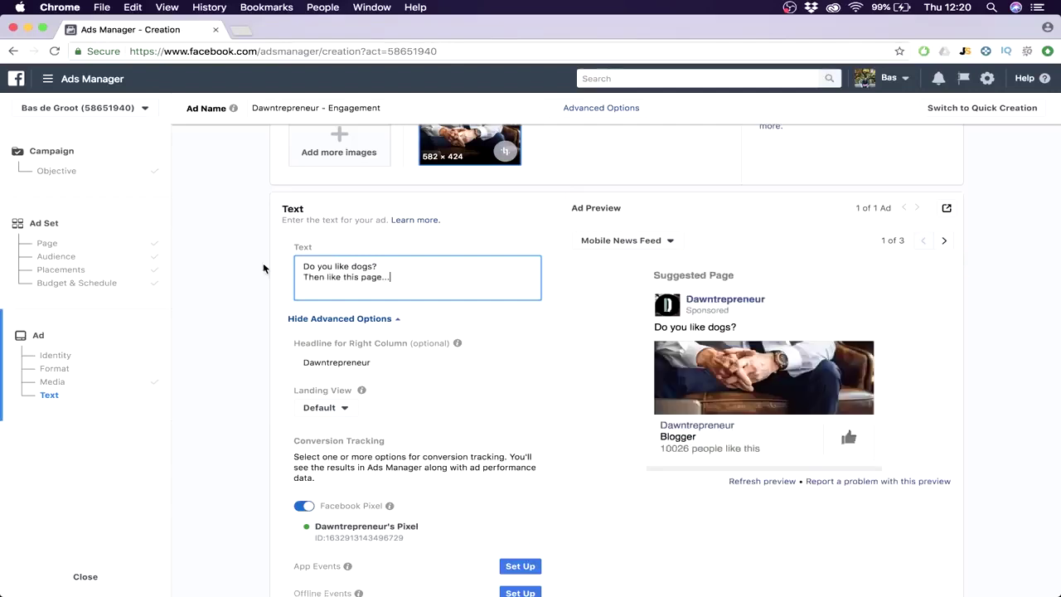
left_click(555, 299)
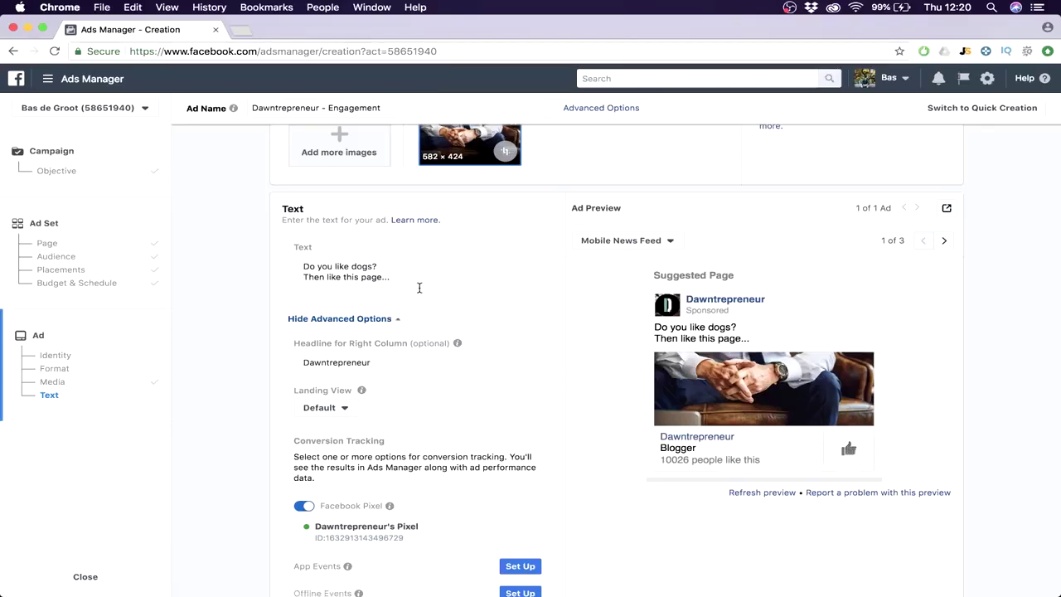
Step: Review the ad's remaining advanced options, leave the ad unconfirmed and go to the Ads Manager campaign list with the Dawntrepreneur Page Likes campaign
scroll(418, 286, "down", 3)
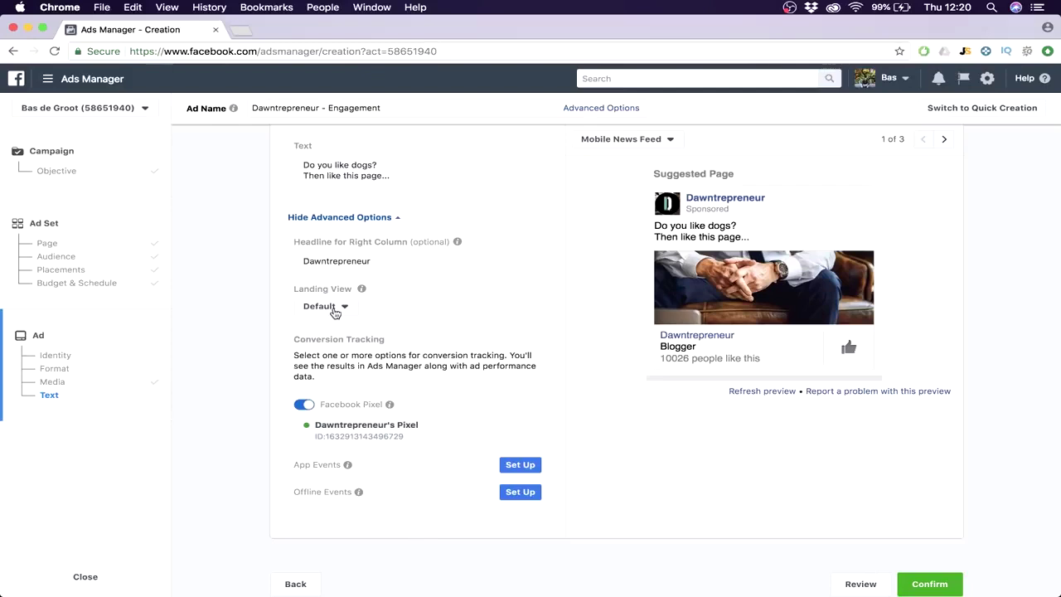
scroll(477, 416, "down", 2)
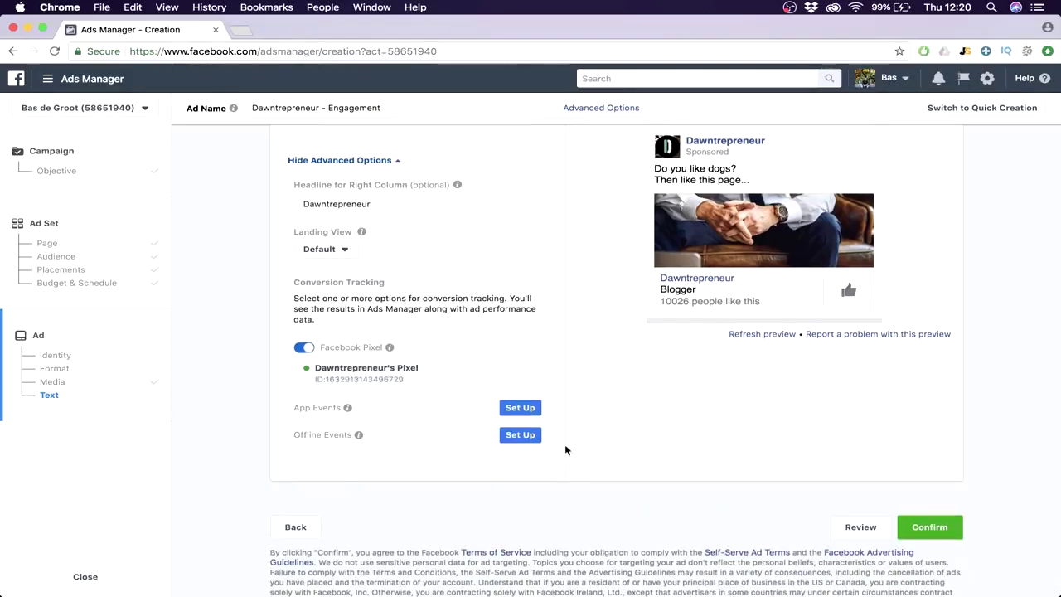
scroll(639, 481, "down", 1)
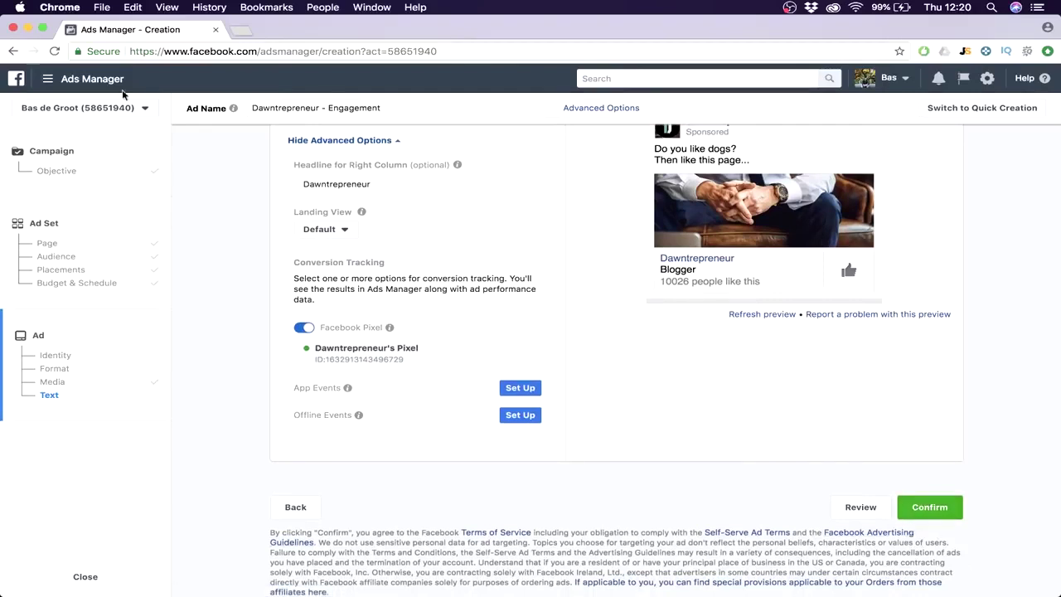
left_click(48, 79)
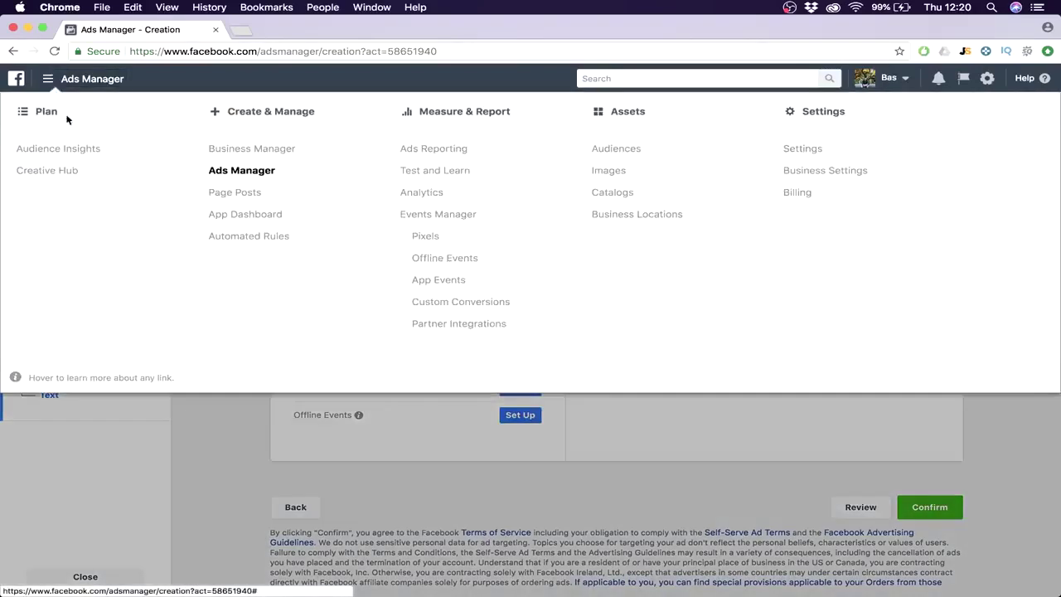
left_click(260, 173)
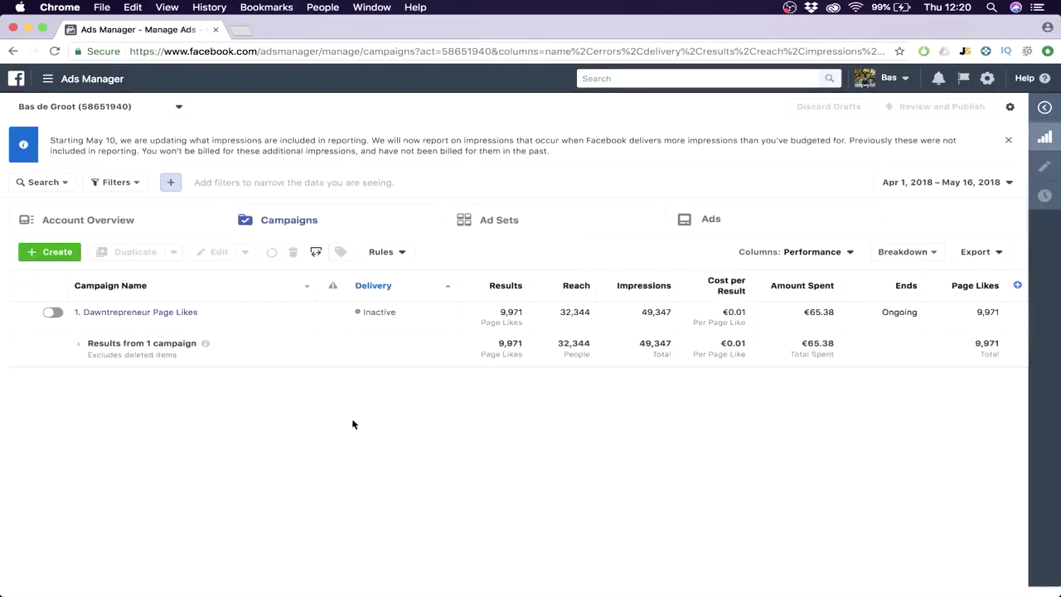
mouse_move(282, 320)
mouse_move(143, 314)
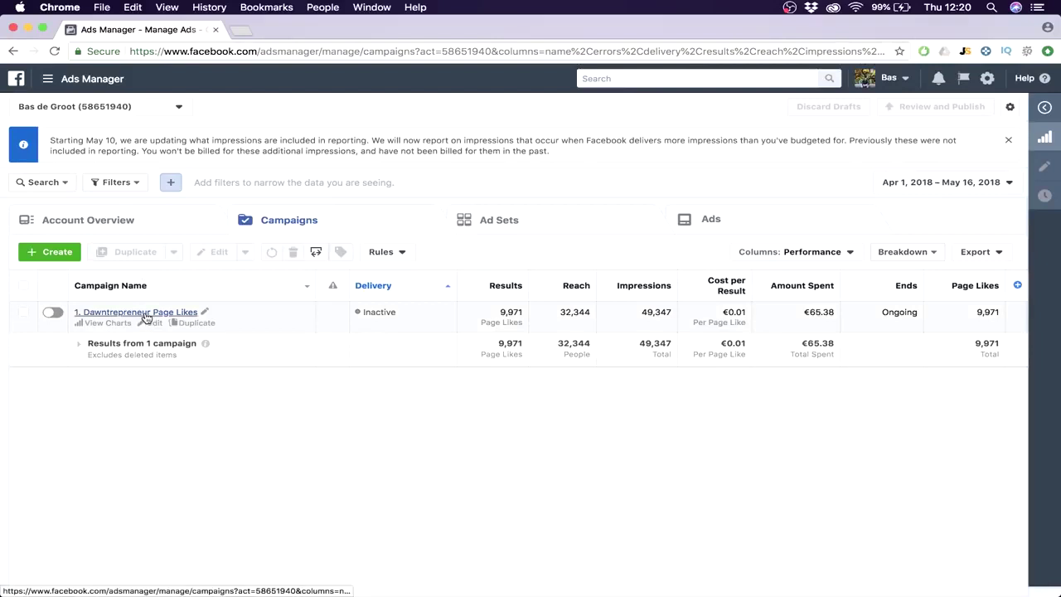